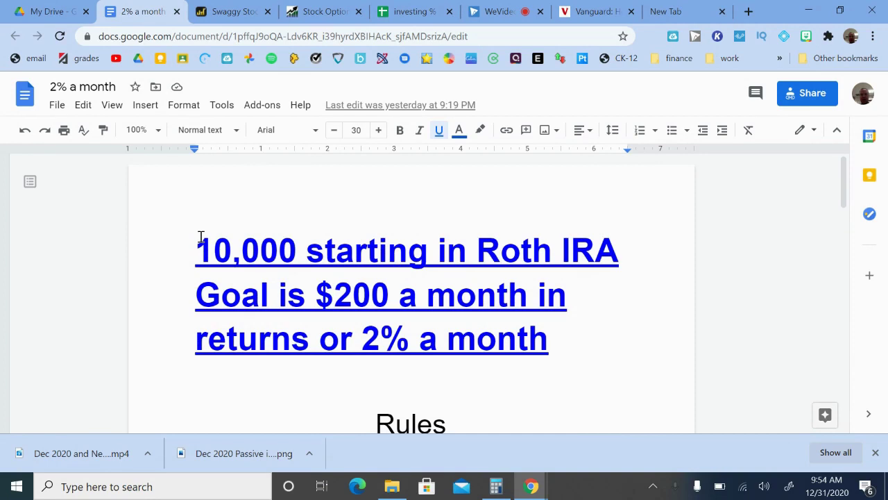
Highlight the Roth IRA heading line and the $200-a-month goal lines
left_click(201, 236)
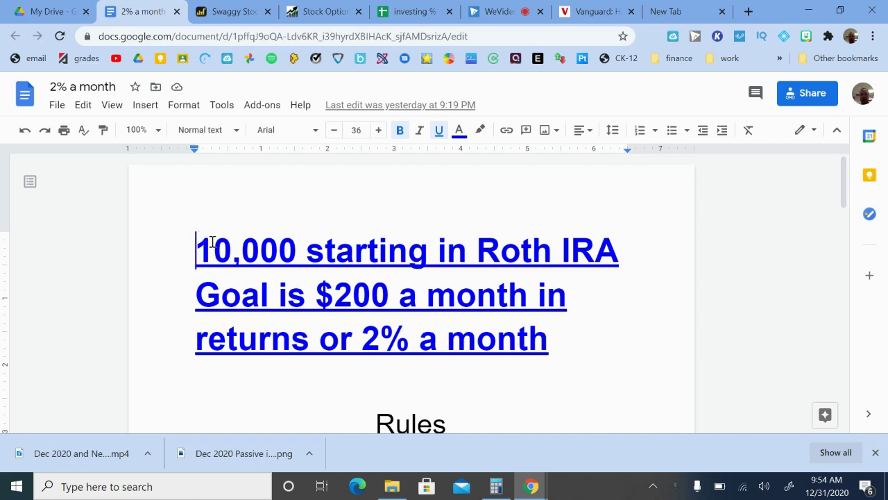
left_click_drag(197, 242, 645, 257)
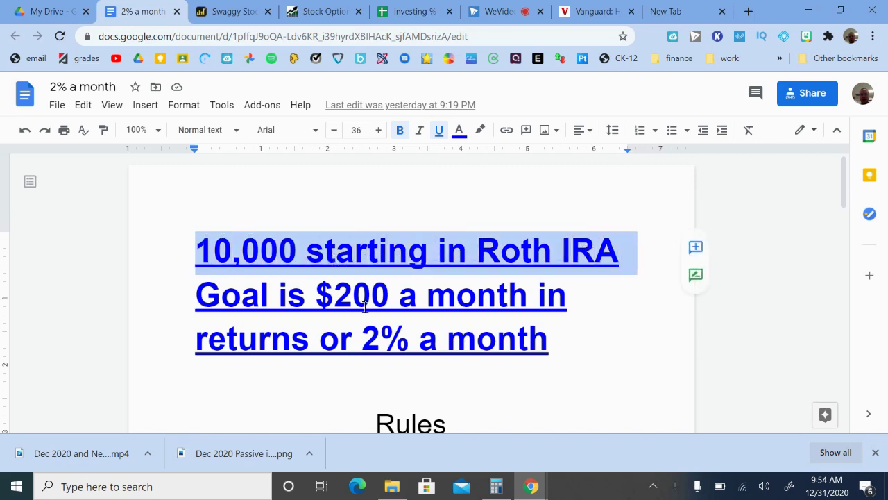
left_click_drag(195, 295, 565, 342)
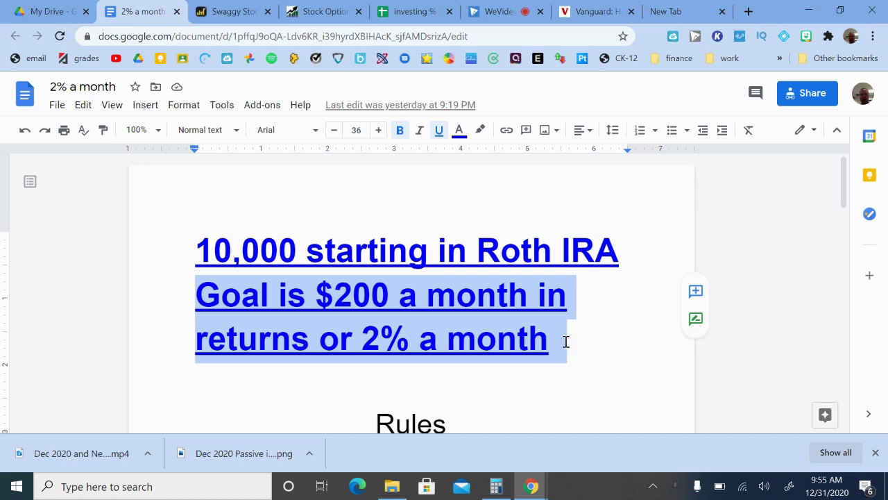
left_click(566, 341)
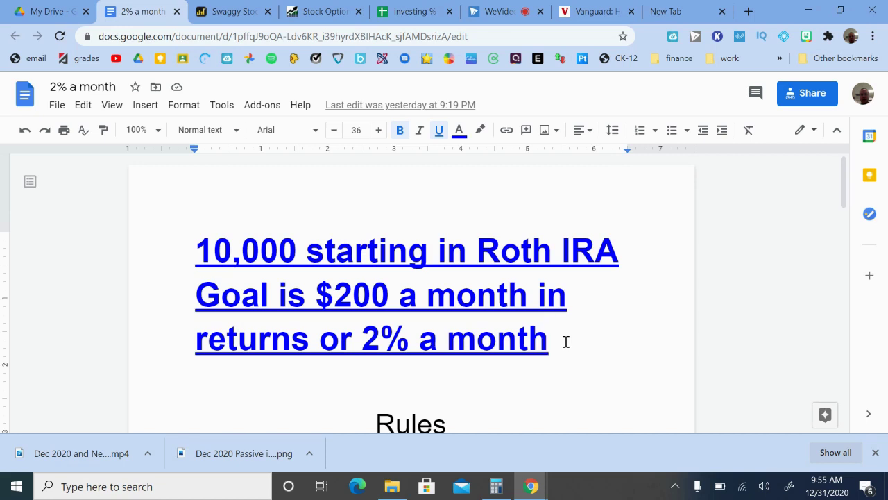
Step the caret through the first rule lines, including the 10,000 amount and the 12,000 limit
key("Down")
key("Down")
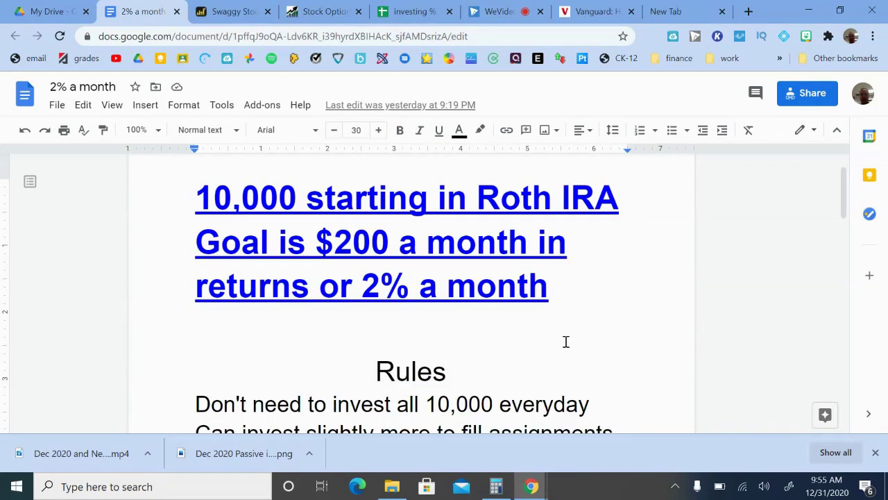
key("Down")
key("Left")
key("Left")
key("Left")
key("Left")
key("Left")
key("Left")
key("Left")
key("Left")
key("Left")
key("Left")
key("Left")
key("Left")
key("Left")
key("Left")
scroll(566, 341, "down", 1)
key("Left")
key("Left")
key("Left")
key("Left")
key("Left")
key("Left")
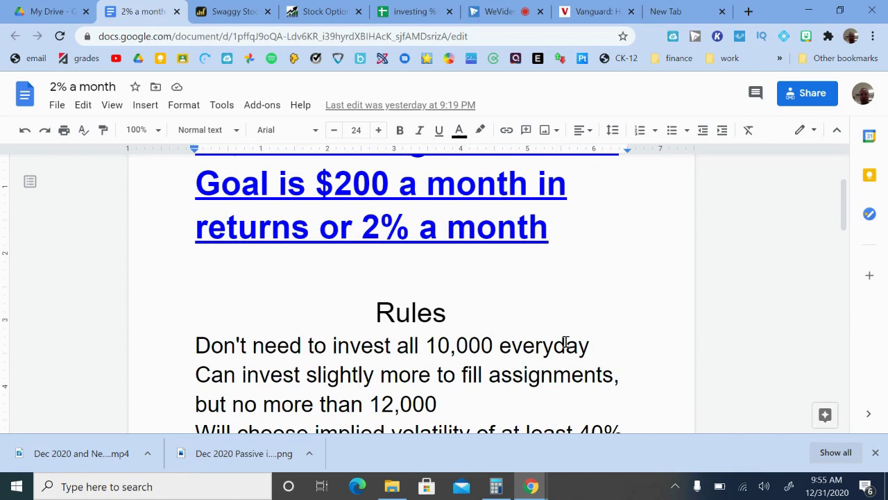
key("Down")
key("Right")
key("Right")
key("Right")
key("Right")
key("Left")
key("Up")
Step through the implied volatility rule and the .4 deltas limit line
key("Down")
key("Down")
key("Left")
key("Left")
key("Left")
key("Left")
key("Left")
key("Left")
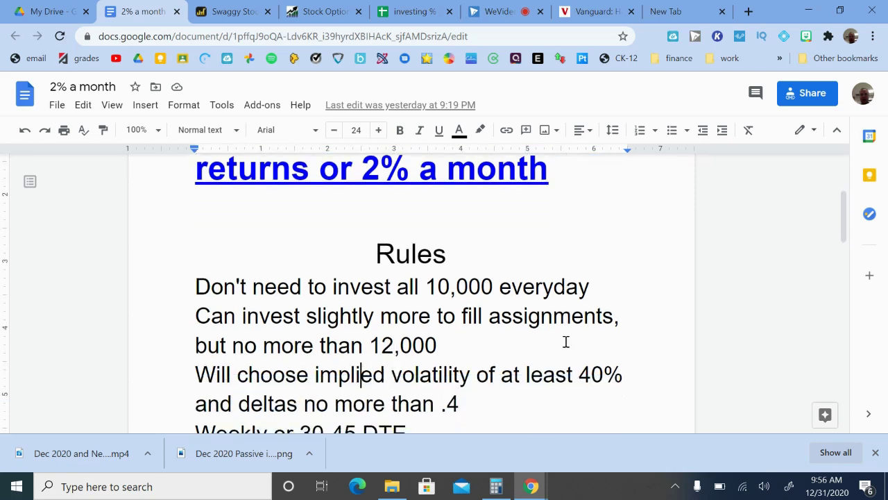
key("Left")
key("Left")
key("Right")
key("Right")
key("Right")
key("Right")
key("Right")
key("Right")
key("Right")
key("Right")
key("Right")
key("Right")
key("Right")
key("Right")
key("Right")
key("Right")
key("Right")
key("Right")
key("Right")
key("Right")
key("Right")
key("Right")
key("Right")
key("Right")
key("Right")
key("Right")
key("Right")
key("Right")
key("Down")
key("Left")
Move through the Weekly line and the 30-45 DTE rule
key("Left")
key("Left")
key("Left")
key("Left")
key("Left")
key("Up")
key("Down")
key("Left")
key("Down")
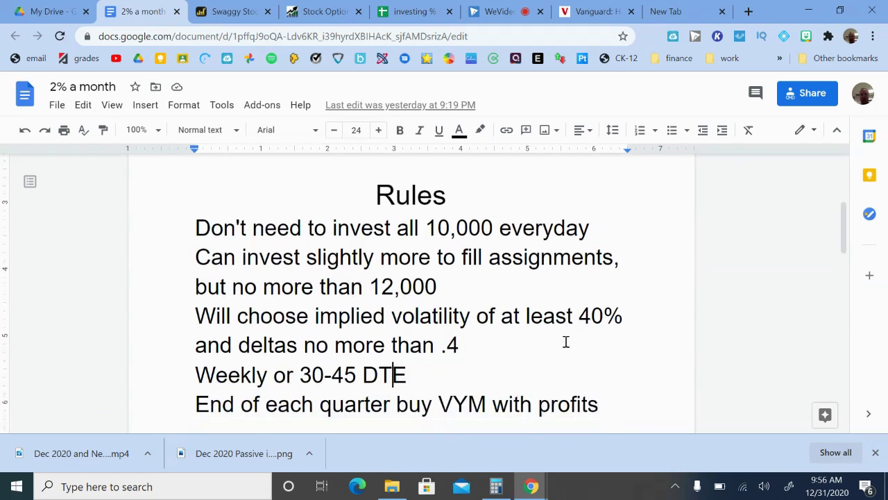
key("Left")
key("Left")
key("Left")
key("Left")
key("Left")
key("Left")
key("Left")
key("Left")
key("Left")
key("Left")
key("Right")
key("Right")
key("Right")
key("Right")
key("Right")
key("Right")
key("Right")
key("Right")
key("Right")
key("Right")
key("Right")
key("Left")
key("Left")
key("Left")
key("Left")
key("Right")
key("Right")
key("Right")
key("Right")
key("Right")
key("Right")
key("Right")
key("Right")
key("Right")
key("Right")
key("Right")
key("Left")
key("Left")
key("Left")
key("Left")
key("Right")
Move down to Resources, highlight the Reddit /thetagang line, then jump to the StockOptionsChannel page
key("Down")
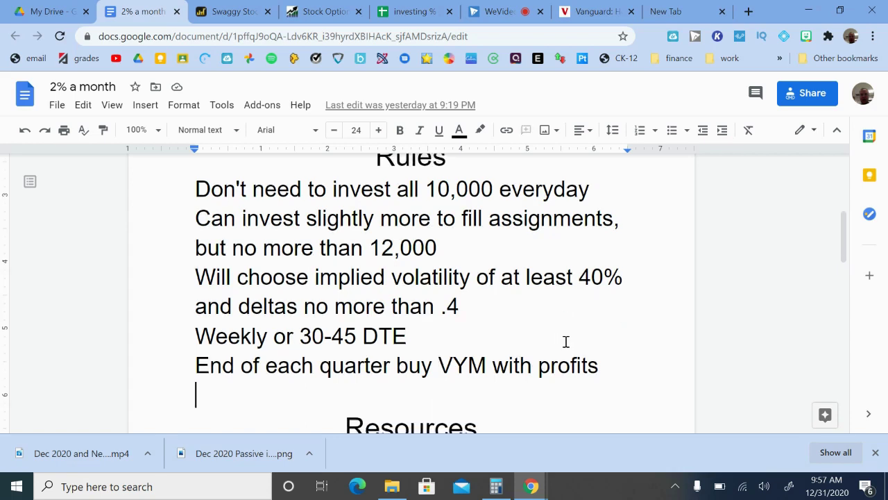
key("Down")
key("Down")
key("Down")
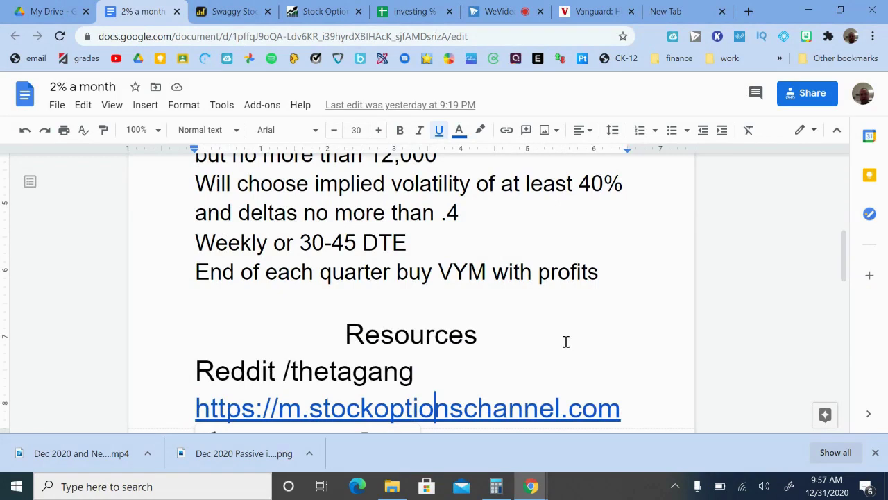
left_click_drag(414, 369, 196, 368)
left_click(198, 362)
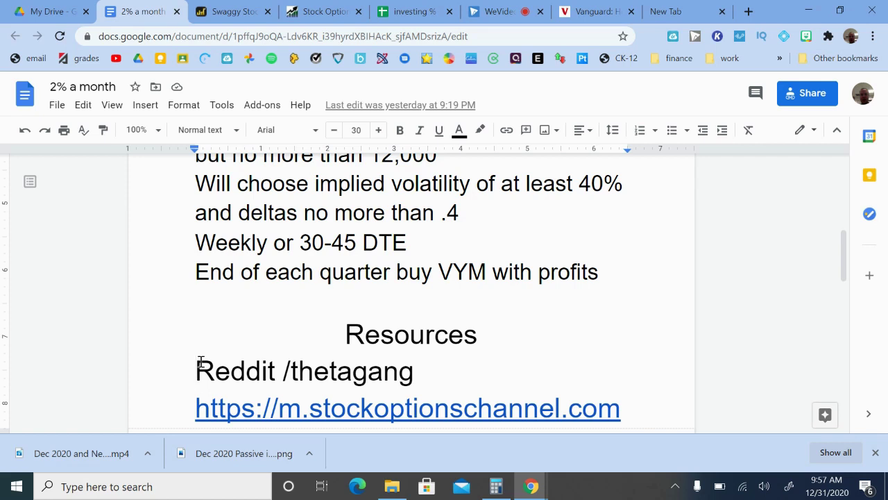
key("Right")
key("Right")
key("Right")
key("Right")
key("Right")
key("Right")
key("Right")
key("Right")
key("Right")
key("Right")
key("Right")
key("Right")
key("Right")
key("Right")
key("Right")
key("Right")
key("Right")
key("Right")
key("Right")
key("Right")
key("Right")
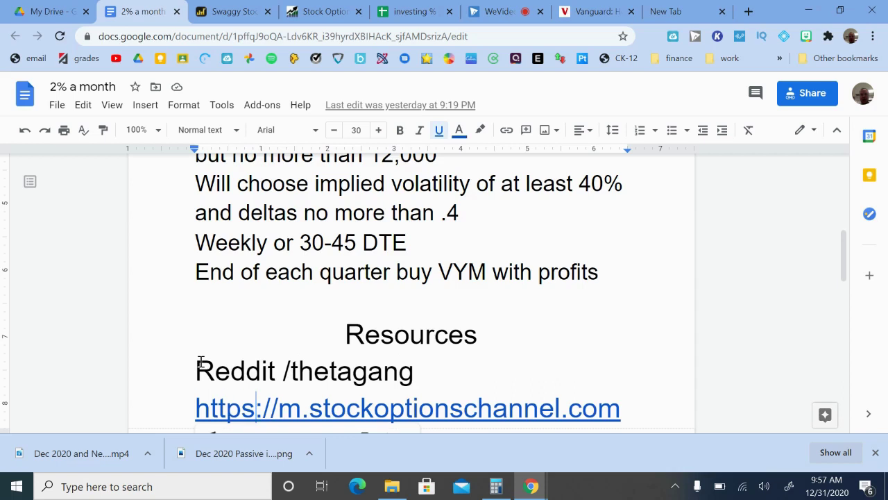
left_click(450, 411)
key("alt+Return")
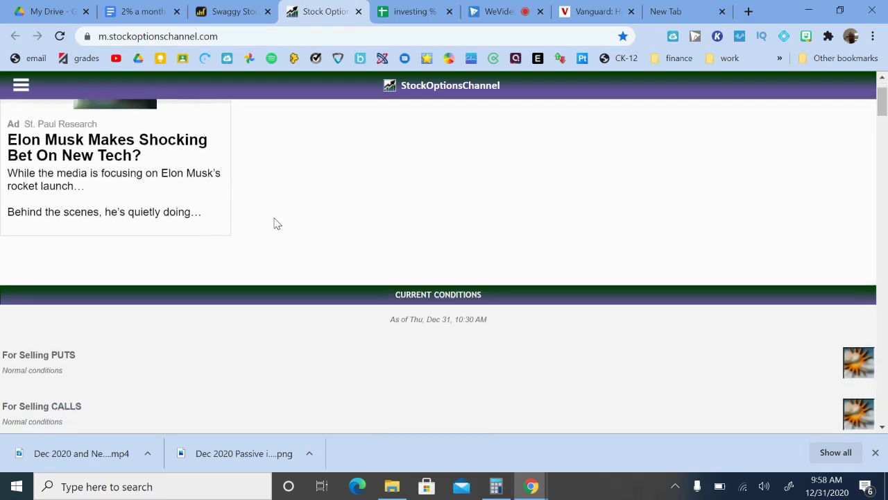
Look up symbol O and open its January 15, 2021 covered-call chain
left_click(19, 85)
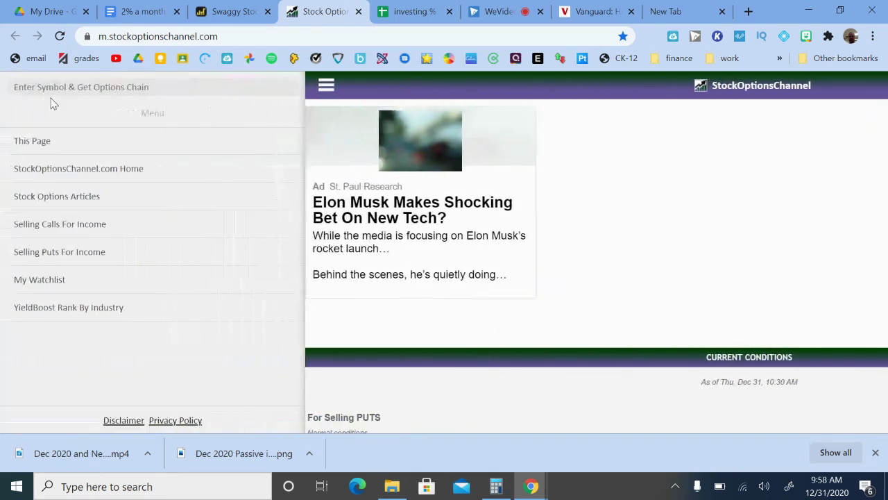
left_click(55, 86)
type("o")
key("Return")
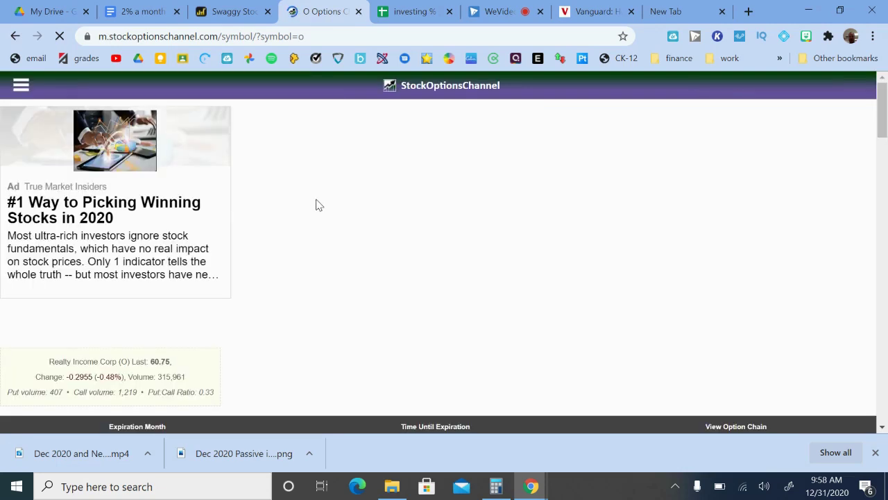
scroll(316, 205, "down", 2)
scroll(315, 203, "down", 4)
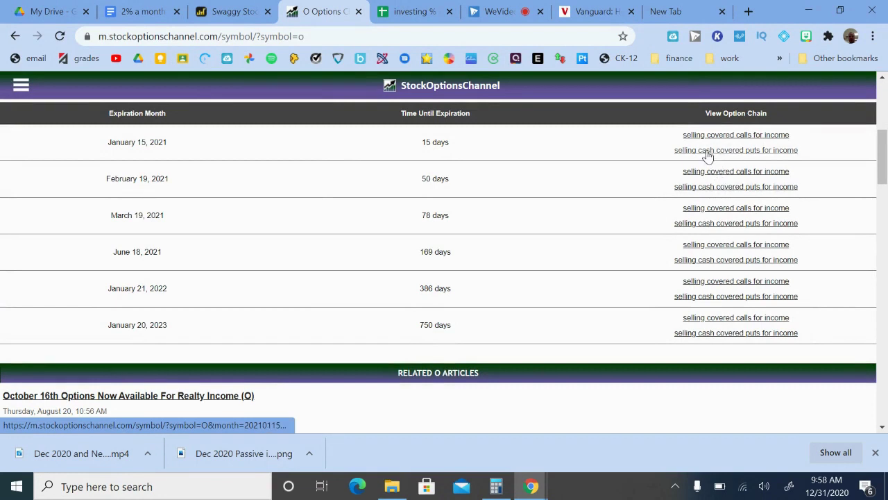
left_click(704, 136)
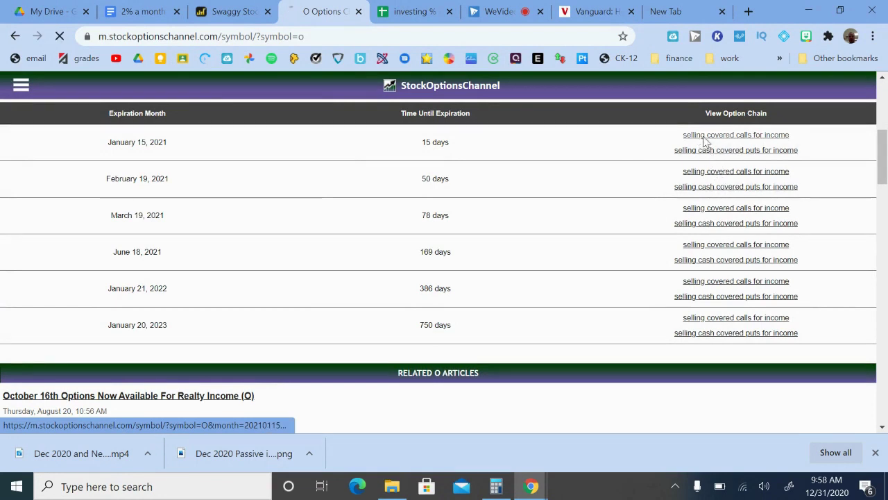
Review the 62.50 strike's 0.74% yield, then return to the document's swaggystocks link
scroll(503, 325, "down", 3)
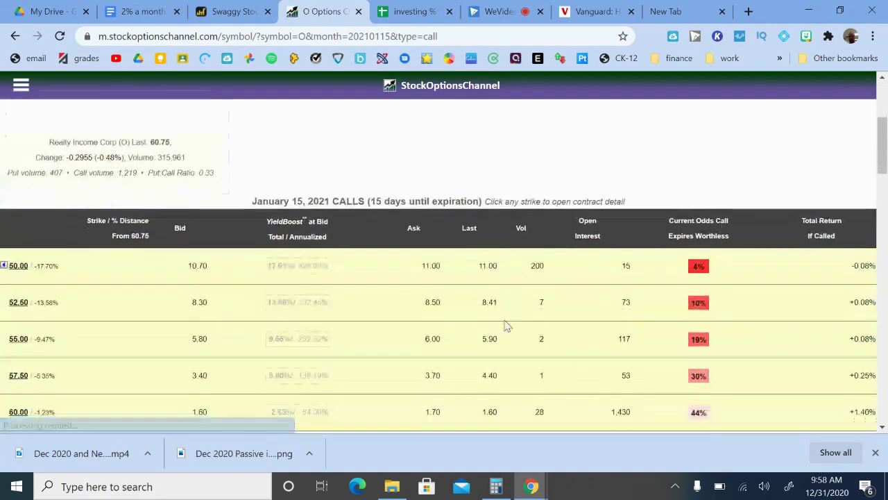
scroll(324, 391, "down", 10)
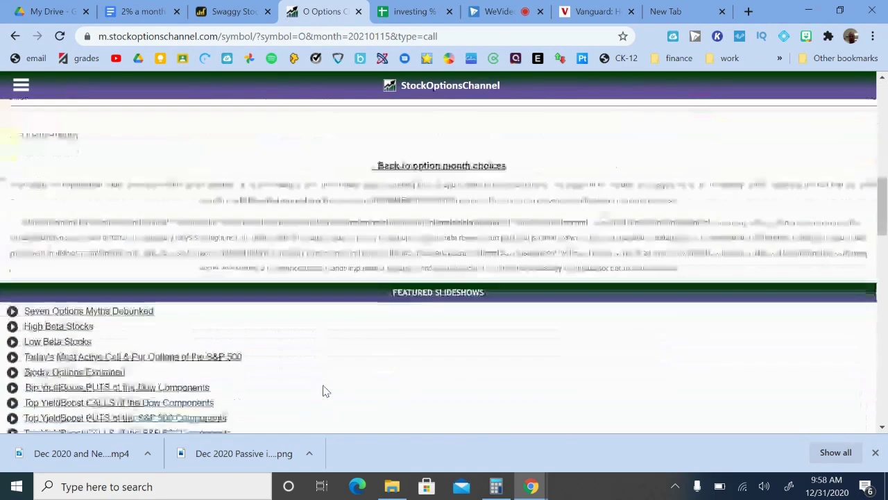
scroll(324, 391, "up", 7)
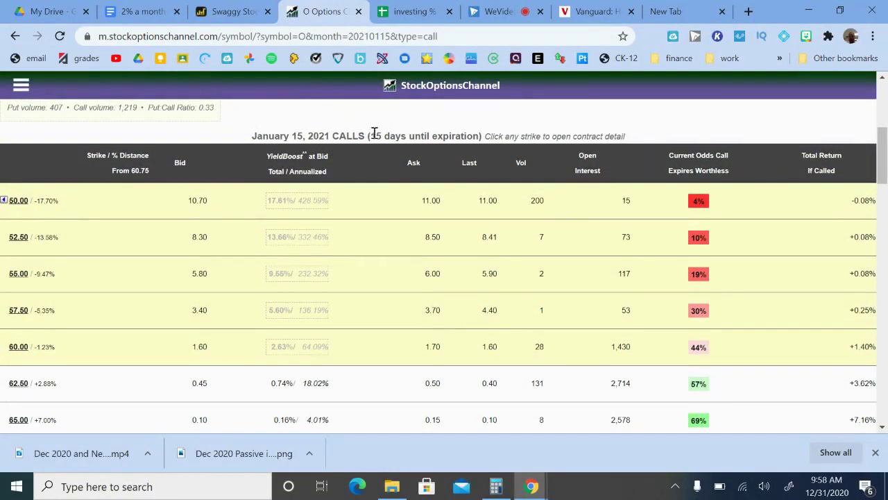
left_click_drag(371, 136, 464, 151)
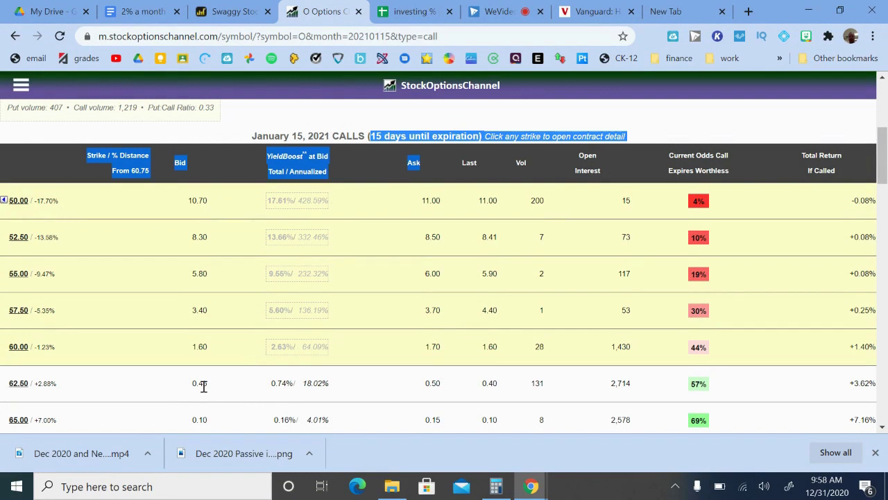
left_click_drag(273, 383, 293, 383)
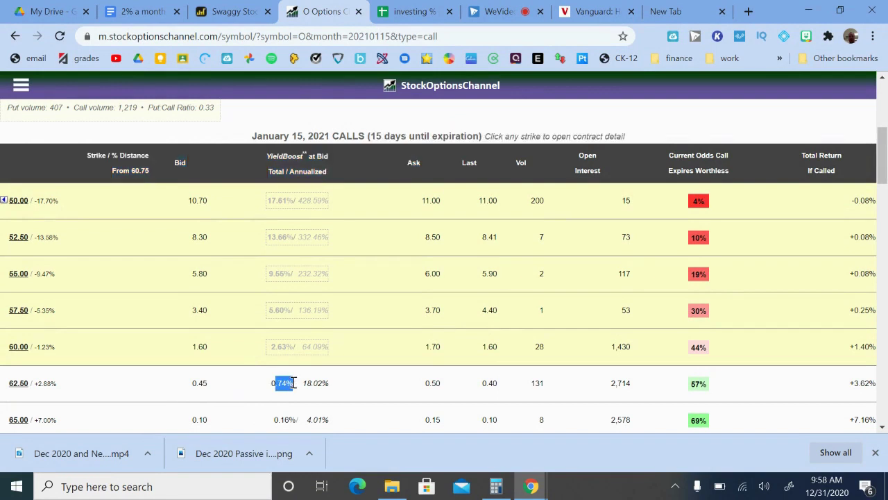
left_click(376, 133)
left_click_drag(276, 384, 303, 392)
left_click(300, 391)
left_click(135, 11)
key("Down")
key("Down")
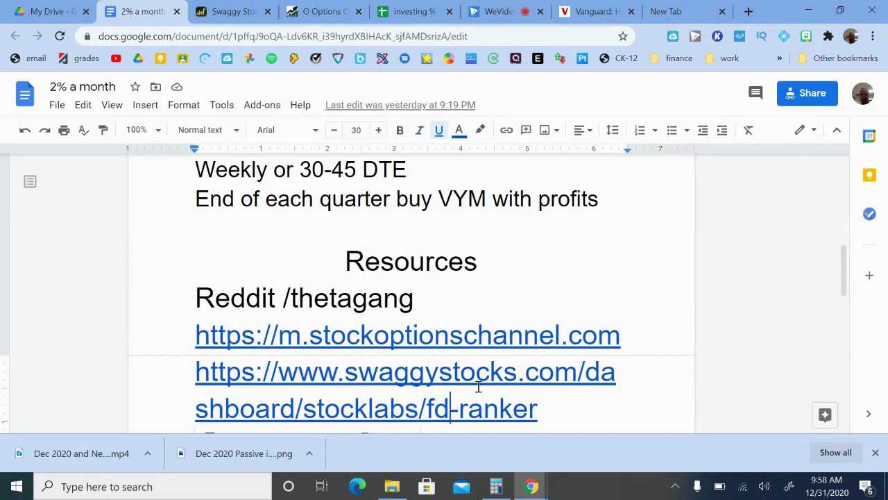
On the FD Rankr page, sort the IV Ranks table by IV % both ways
key("ctrl+Tab")
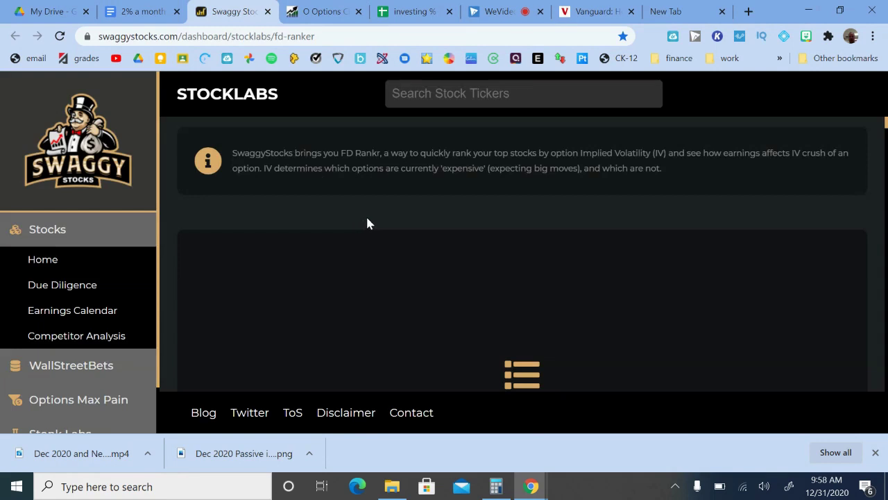
scroll(365, 214, "down", 5)
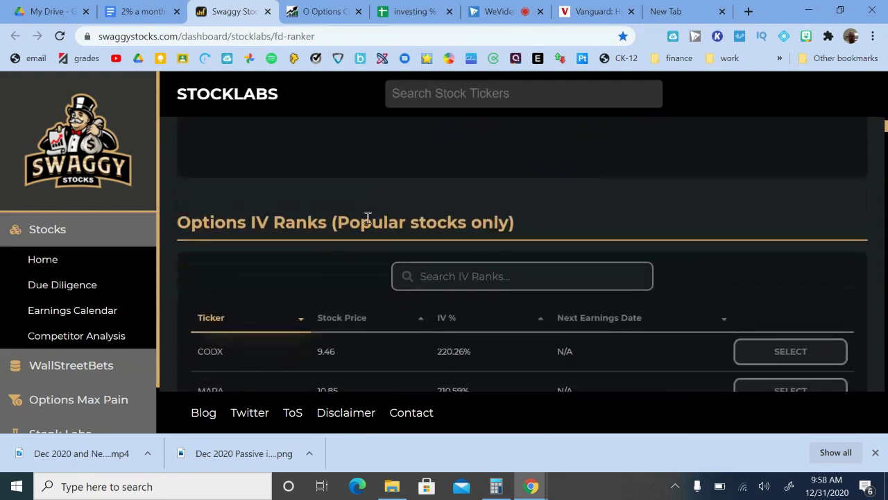
scroll(370, 218, "down", 1)
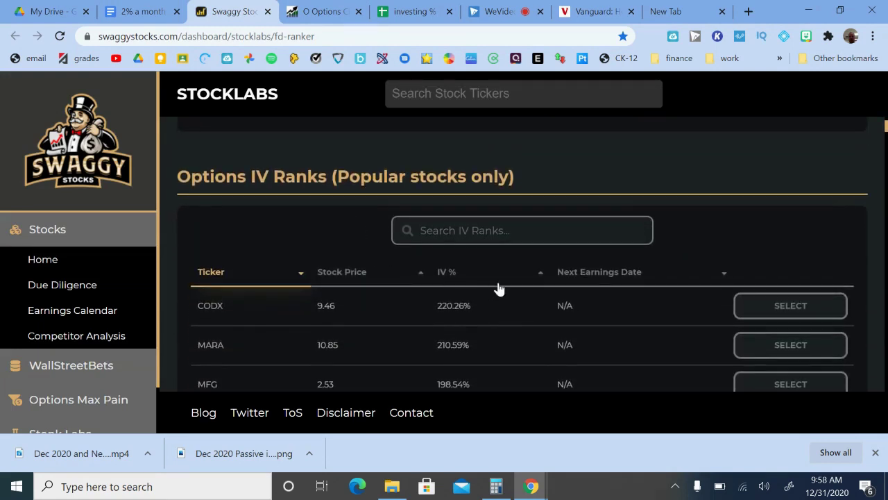
left_click(529, 281)
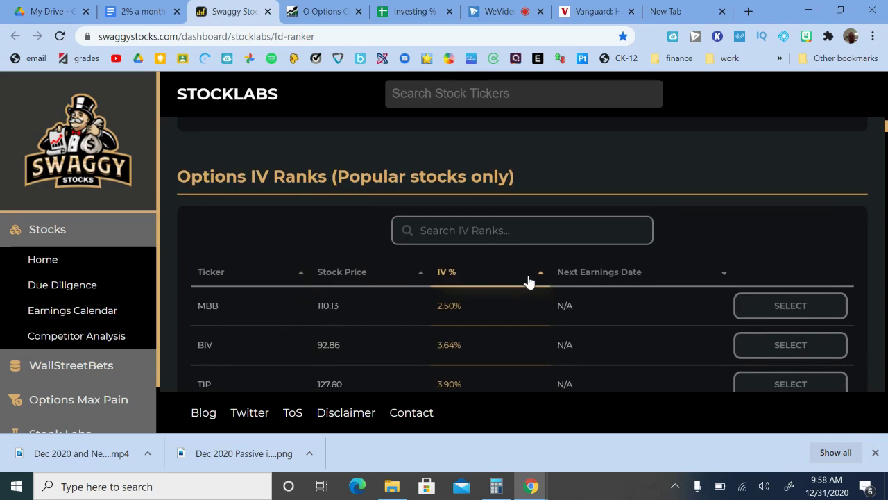
left_click(529, 281)
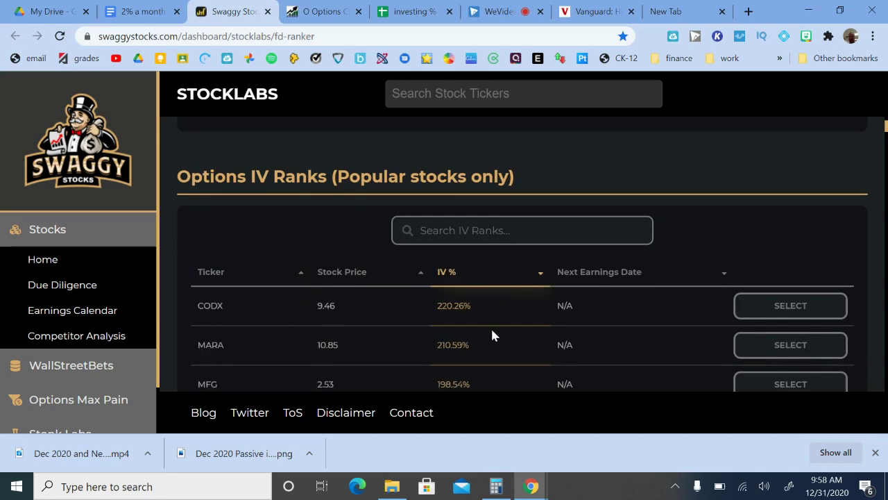
Try sorting by stock price and ticker, finishing with IV % lowest first
scroll(492, 333, "down", 1)
scroll(492, 335, "down", 1)
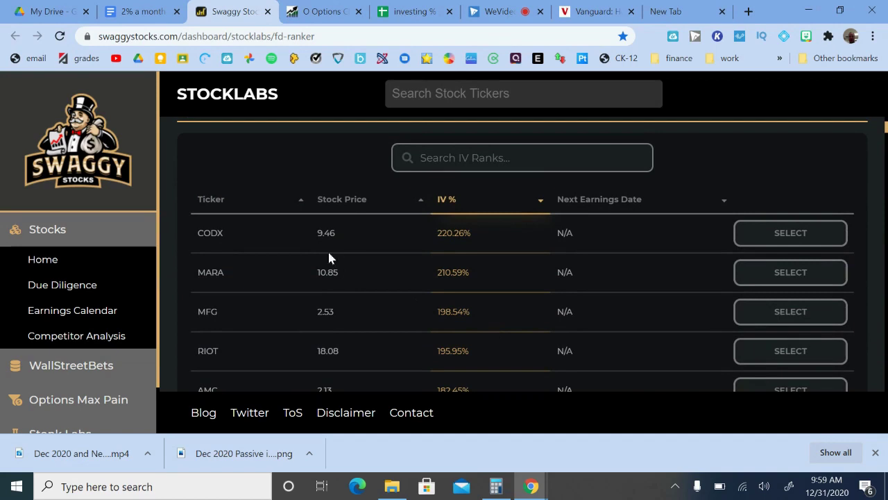
left_click(372, 209)
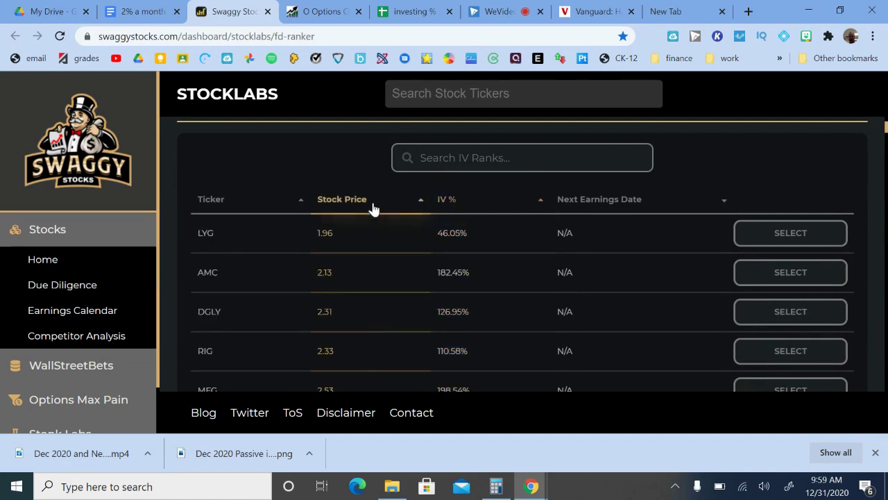
left_click(422, 202)
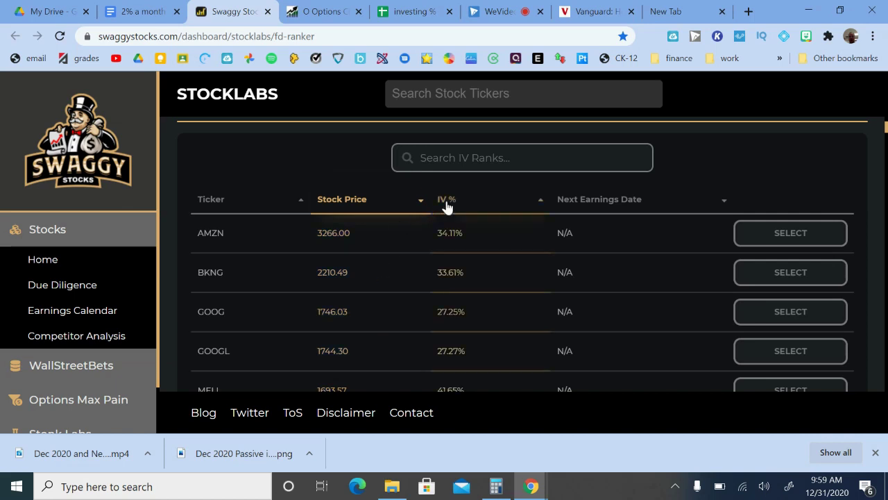
left_click(279, 203)
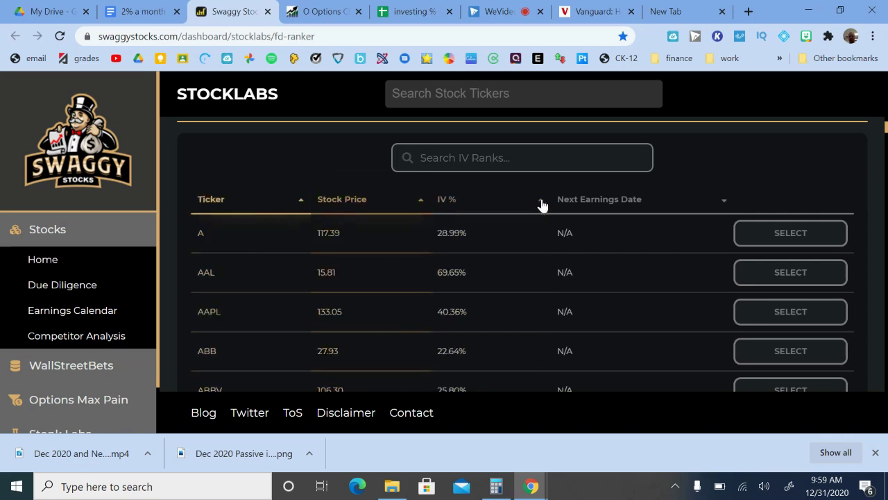
left_click(540, 202)
scroll(468, 263, "down", 1)
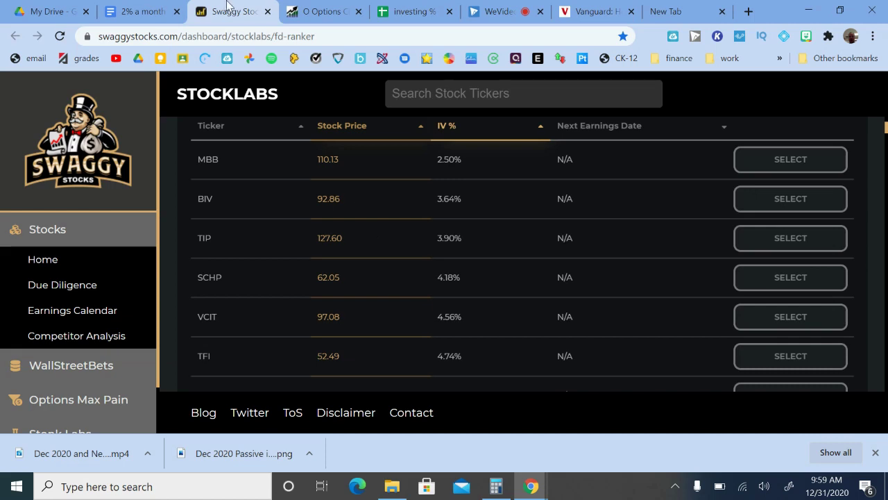
Highlight the Facebook groups resource ('options wheel', 'cash secured puts') and the Viewers to channel line
left_click(159, 14)
scroll(364, 267, "down", 1)
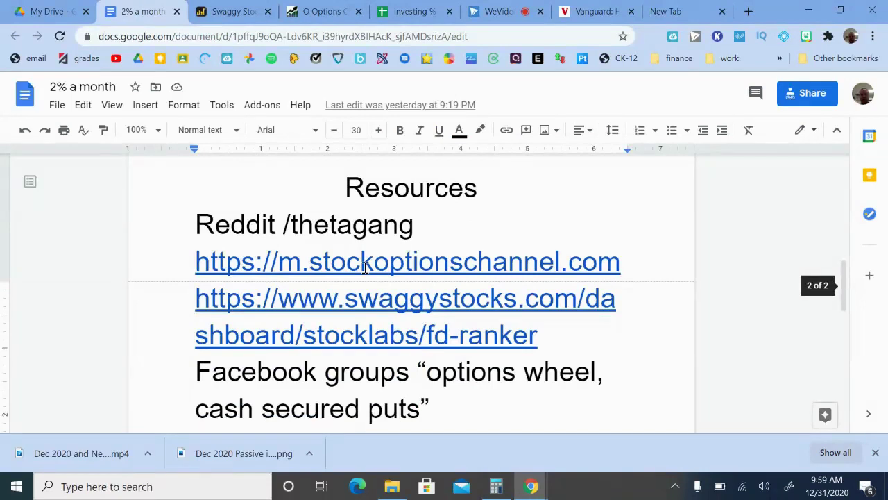
left_click(306, 377)
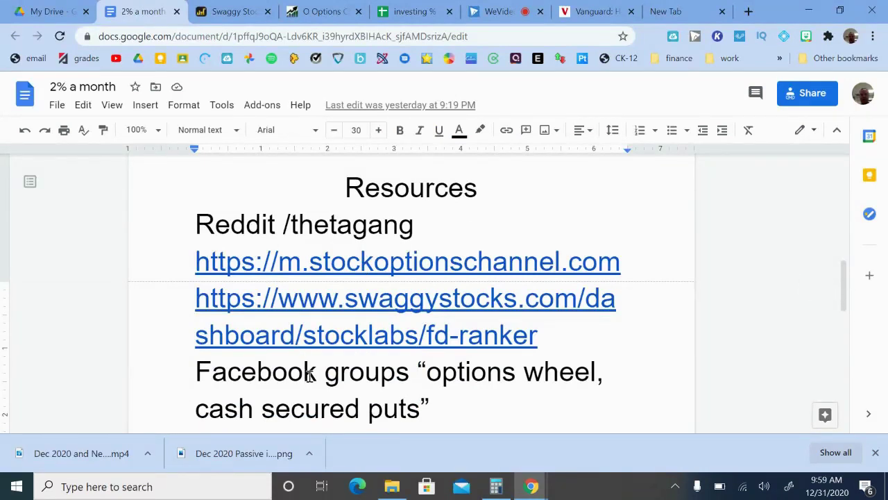
left_click_drag(428, 376, 626, 369)
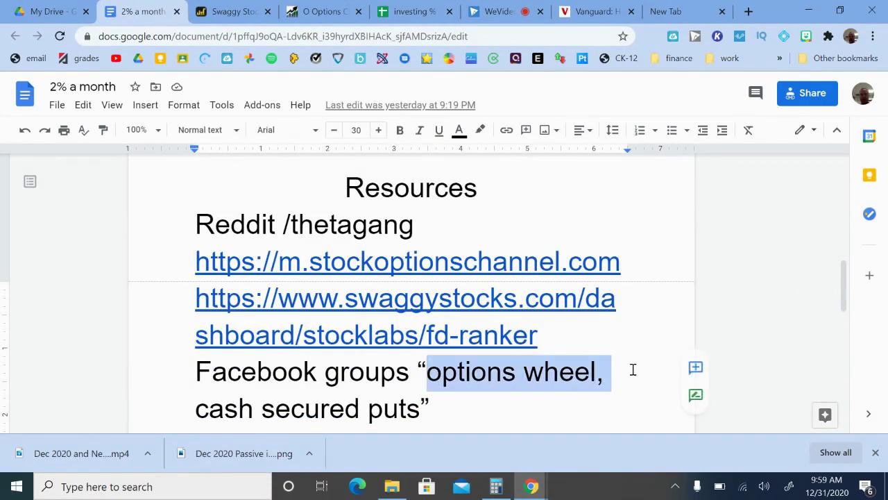
left_click_drag(192, 408, 454, 417)
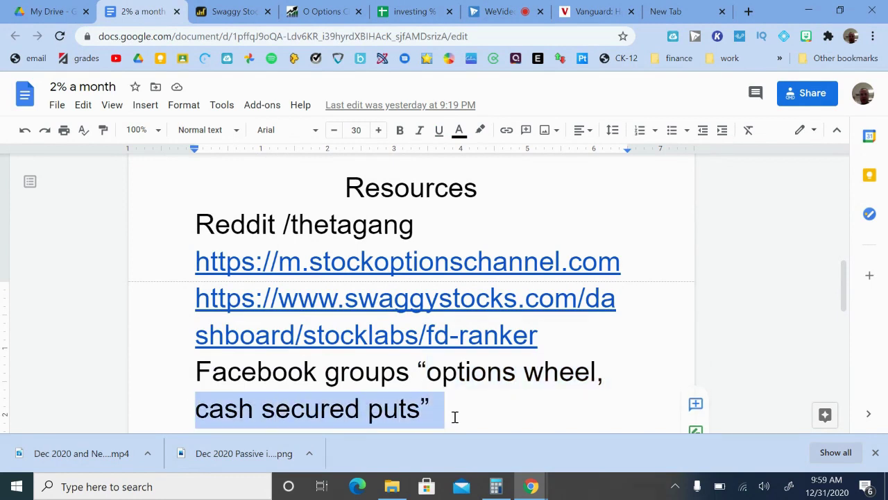
left_click(454, 416)
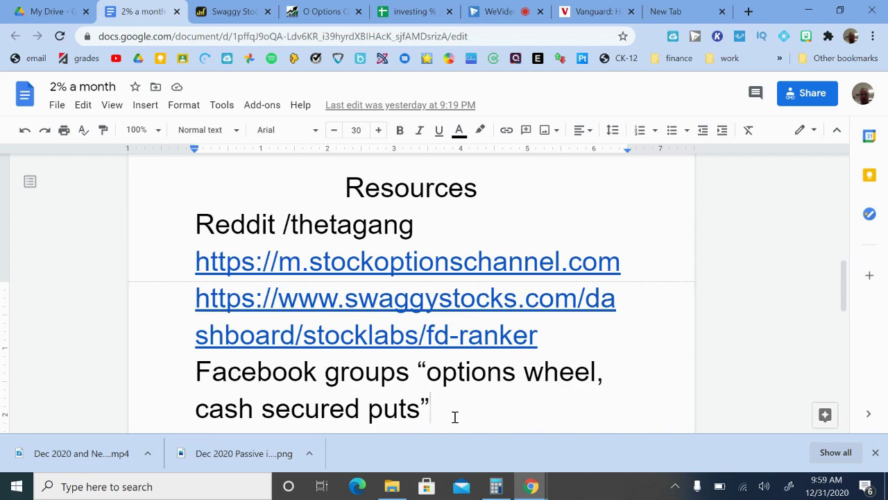
key("Return")
type("Viewers to channel (I will consider any you comment on!)")
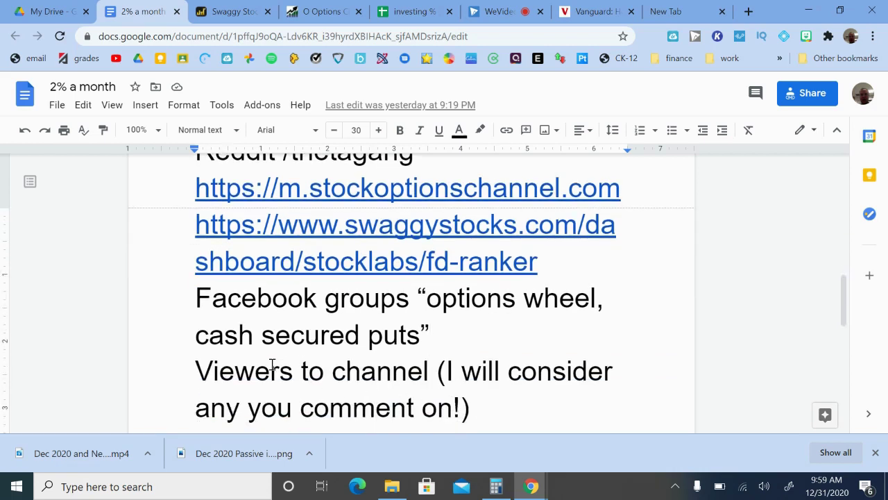
left_click_drag(195, 370, 497, 407)
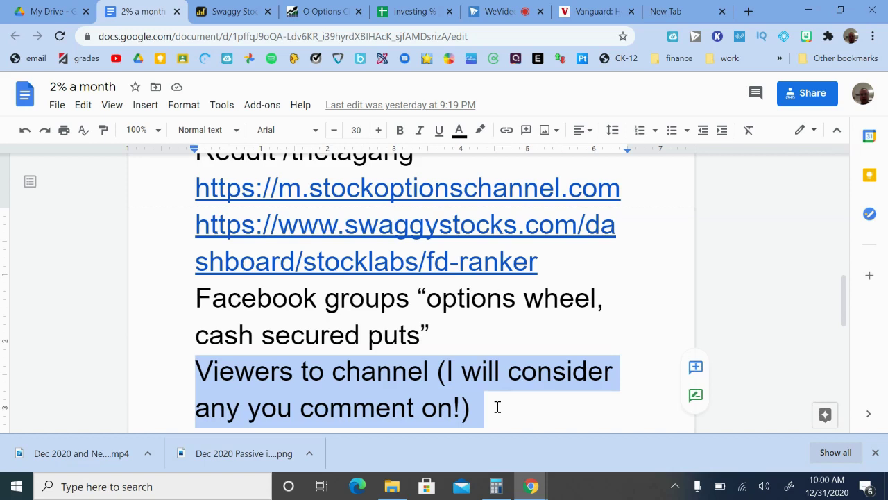
Go back to the top and highlight '2% a month' in the Roth IRA goal title
left_click(497, 407)
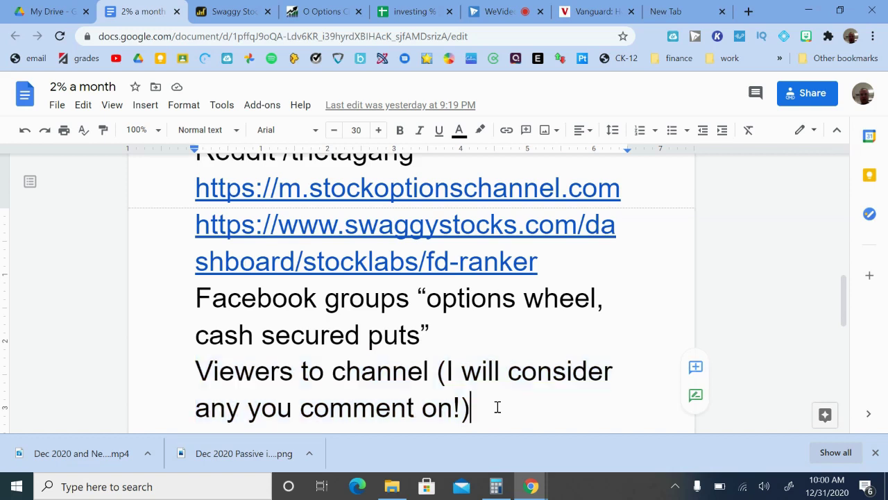
key("ctrl+z")
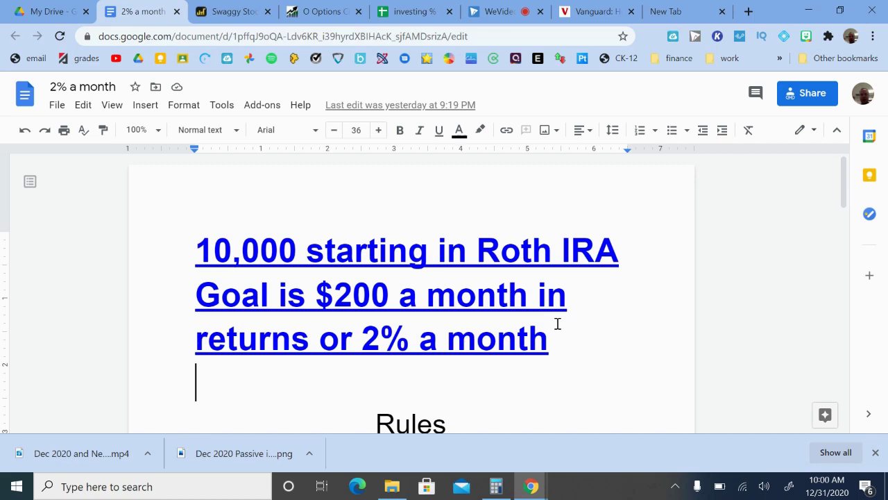
left_click_drag(548, 349, 360, 338)
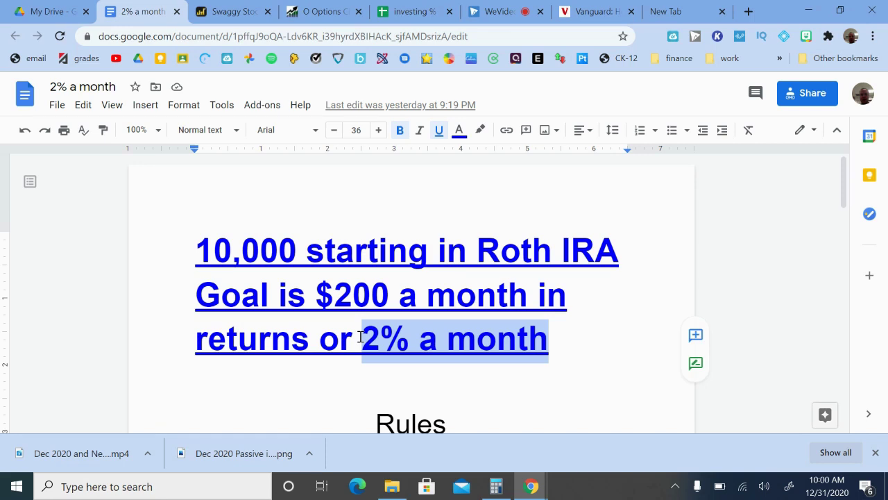
In the investing % spreadsheet, step across the headers and down the csp rows in column A
left_click(409, 10)
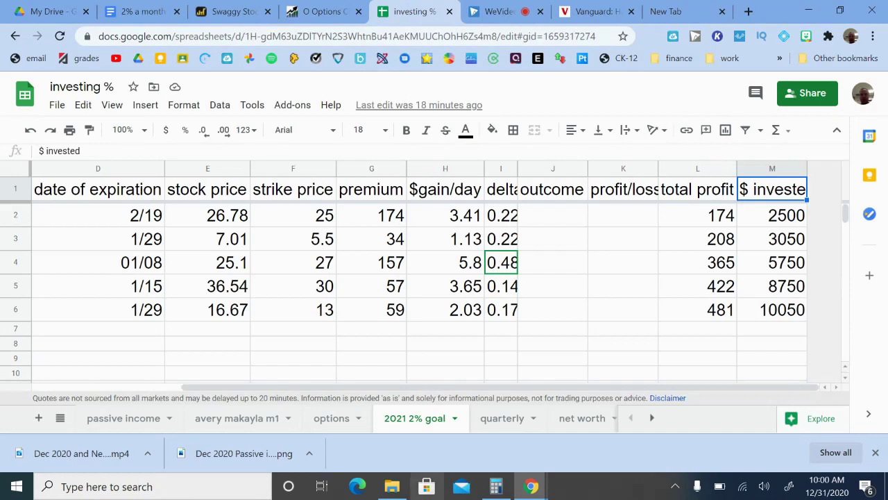
key("Left")
key("Left")
key("Left")
key("Left")
key("Left")
key("Left")
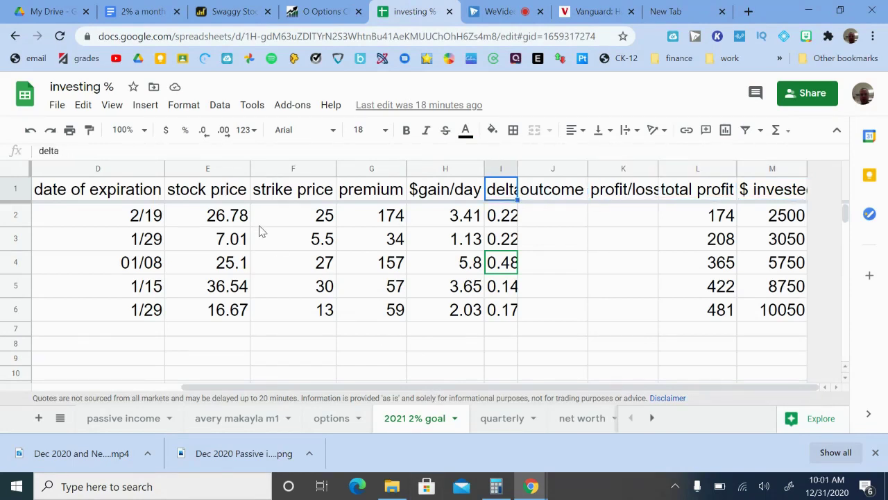
key("Left")
key("Left")
key("Left")
key("Left")
key("Left")
key("Left")
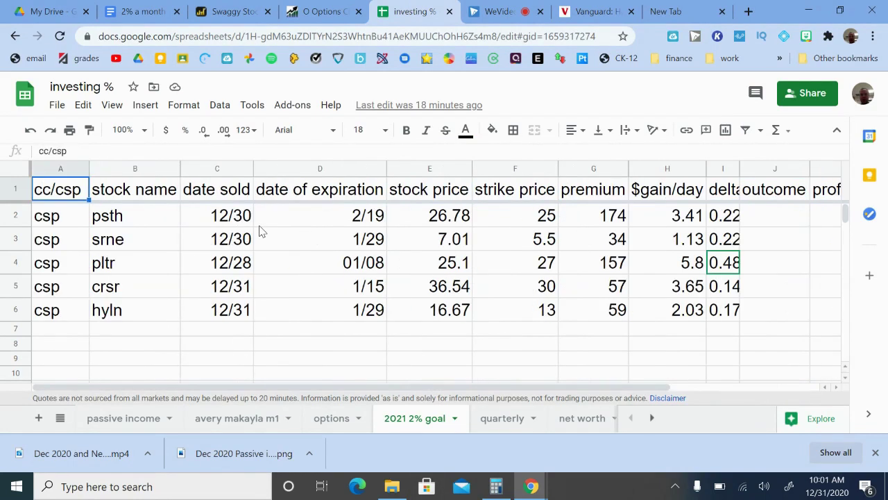
key("Right")
key("Right")
key("Right")
key("Right")
key("Right")
key("Right")
key("Right")
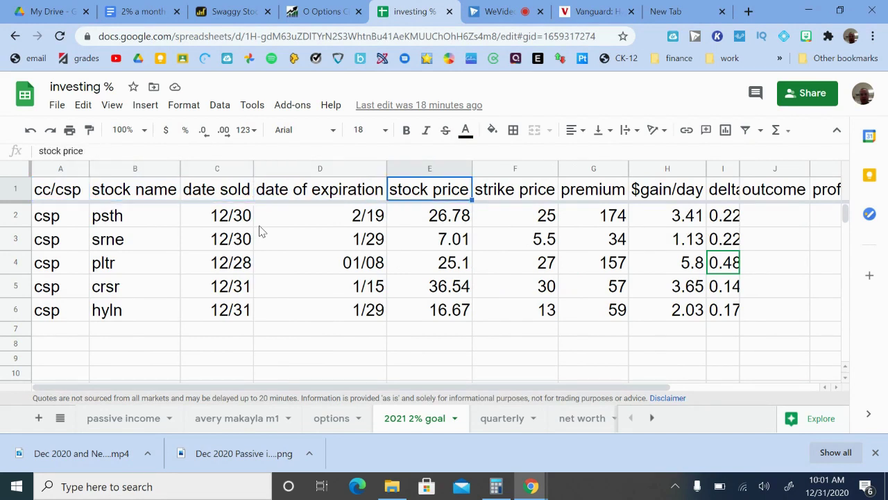
key("Left")
key("Left")
key("Left")
key("Left")
key("Left")
key("Left")
key("Left")
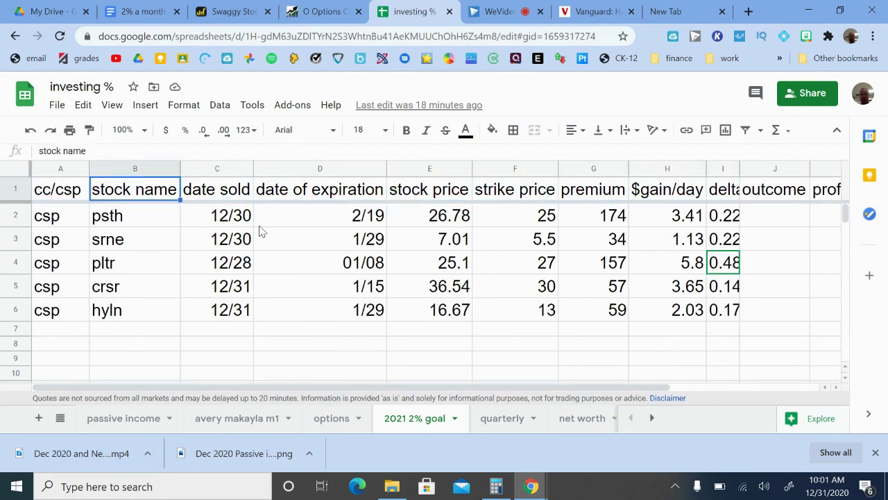
key("Down")
key("Down")
key("Down")
key("Up")
key("Up")
key("Down")
key("Down")
key("Down")
key("Down")
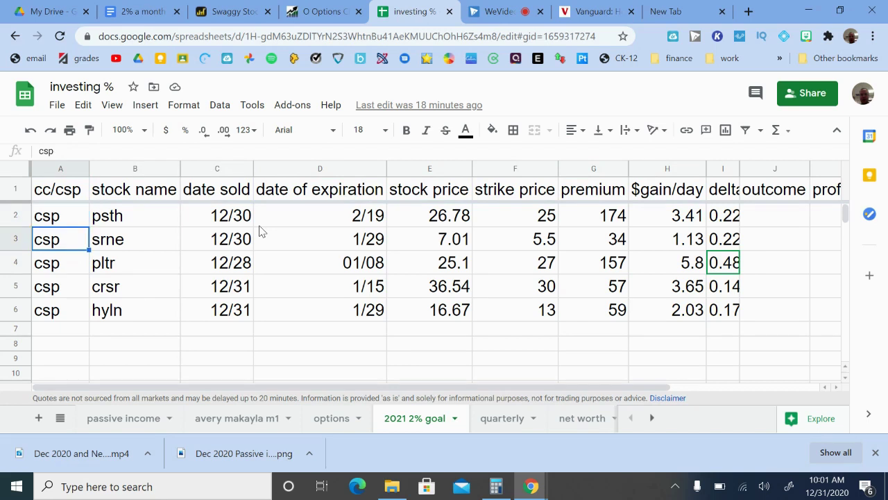
key("Up")
key("Up")
key("Up")
key("Up")
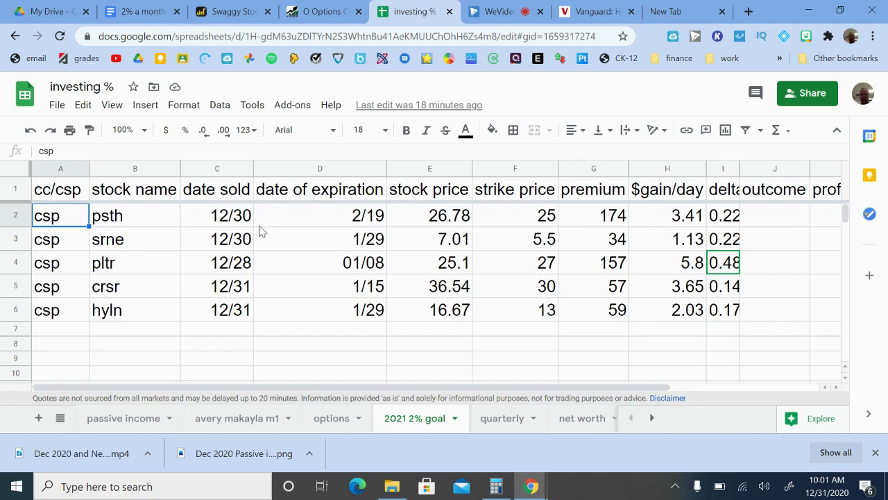
key("Down")
key("Up")
Move to psth and step through the date sold column, from 12/30/2020 to crsr's 12/31/2020
key("Right")
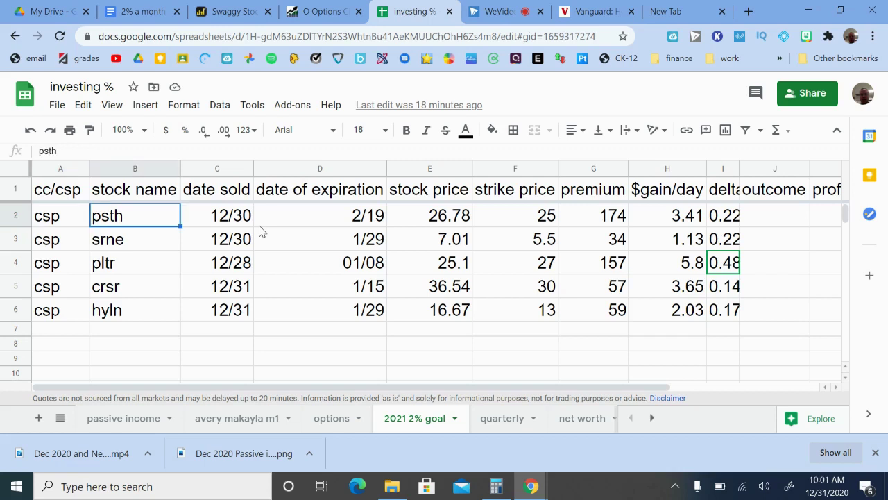
key("Right")
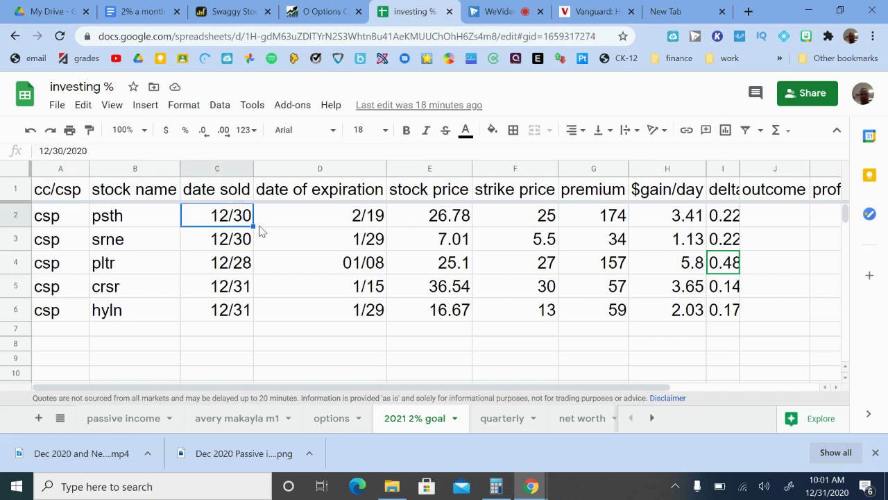
key("Down")
key("Down")
key("Down")
key("Down")
key("Up")
key("Down")
key("Up")
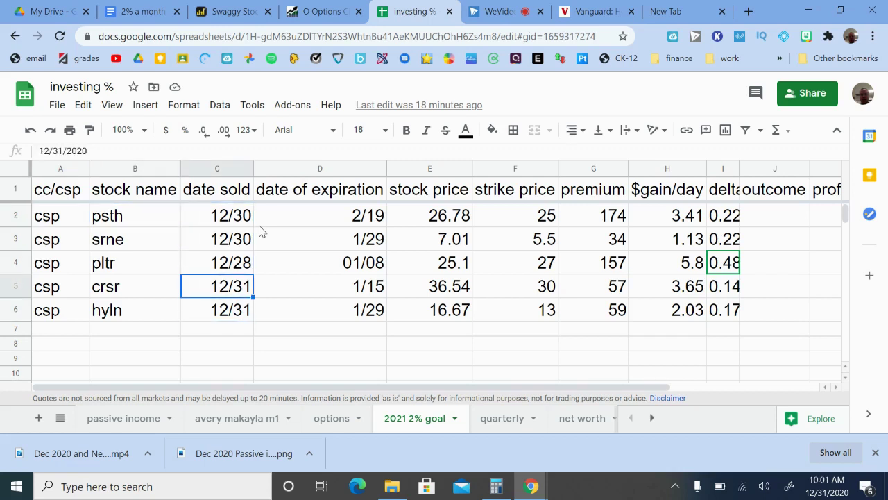
key("Up")
key("Up")
key("Down")
key("Up")
key("Up")
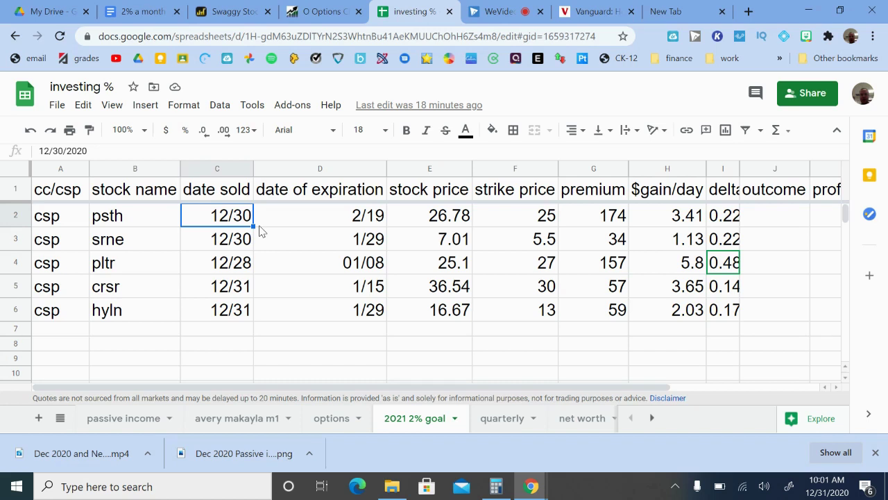
key("Right")
key("Down")
key("Down")
key("Down")
key("Down")
key("Down")
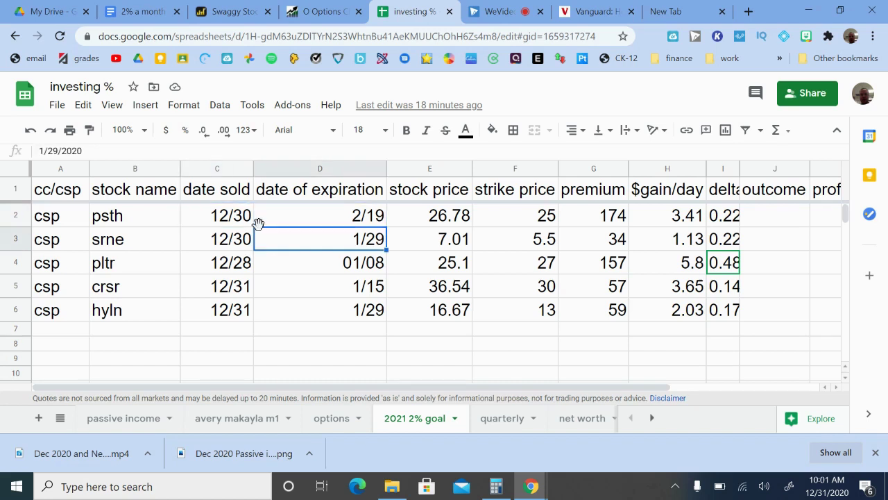
key("Up")
key("Up")
key("Up")
key("Up")
key("Up")
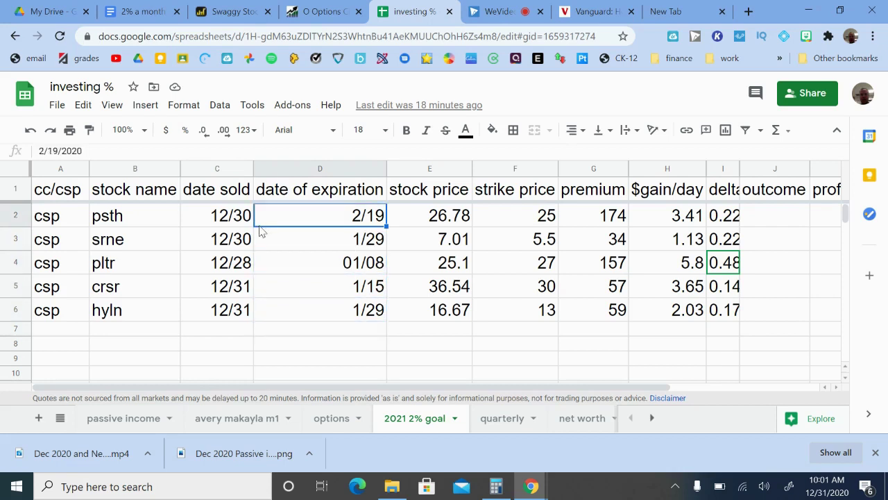
key("Down")
key("Down")
key("Down")
key("Down")
key("Down")
key("Up")
key("Up")
key("Up")
key("Up")
key("Up")
key("Right")
key("Down")
key("Down")
key("Down")
key("Down")
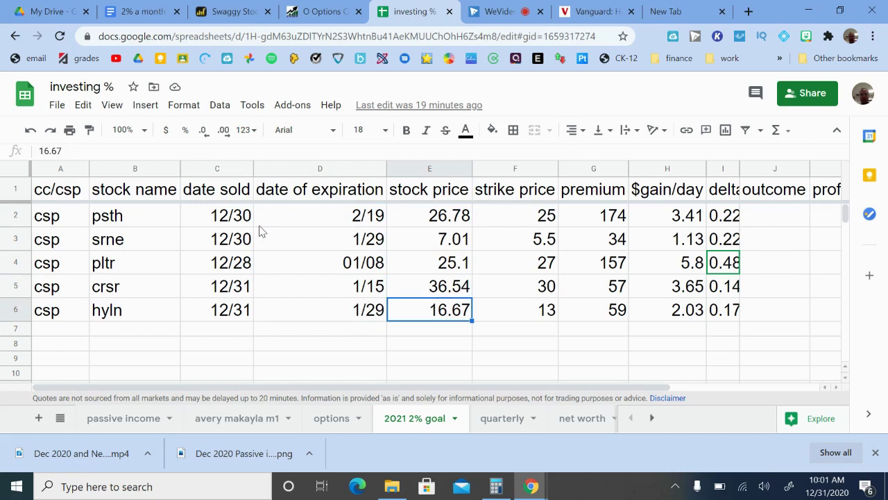
key("Up")
key("Up")
key("Up")
key("Up")
key("Right")
key("Down")
key("Down")
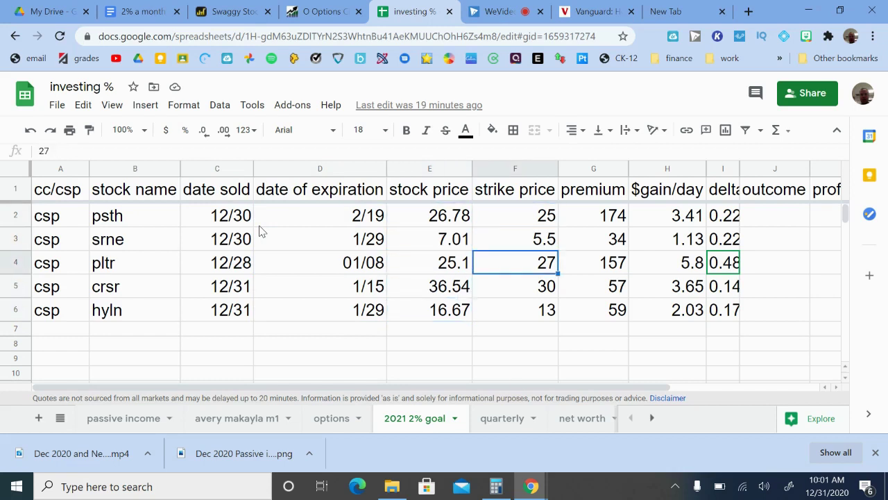
key("Down")
key("Up")
key("Up")
key("Up")
key("Down")
key("Down")
key("Down")
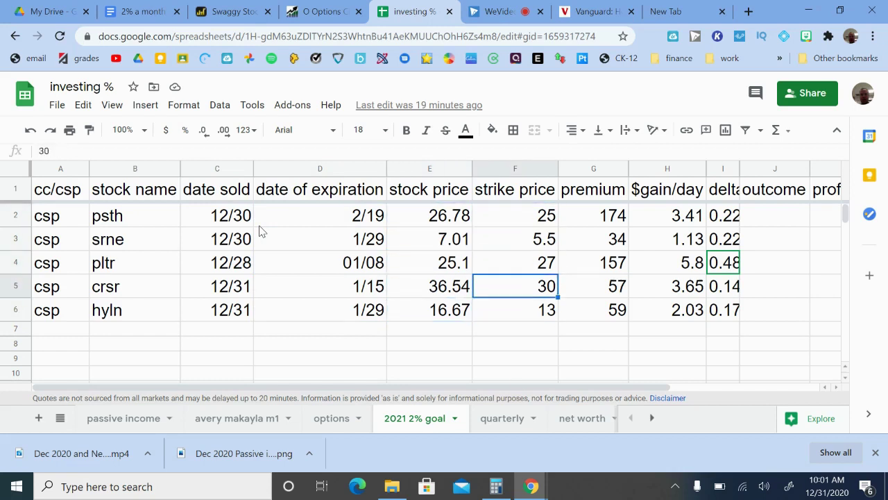
key("Up")
key("Up")
key("Up")
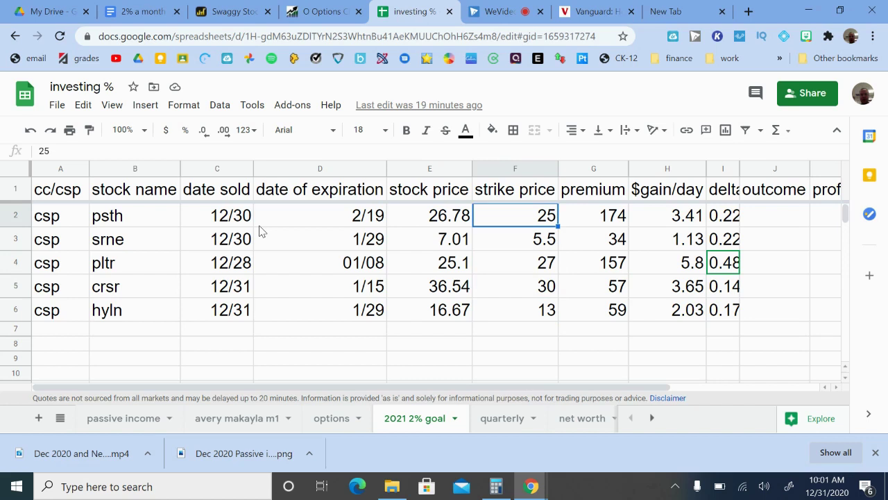
key("Left")
key("Left")
key("Left")
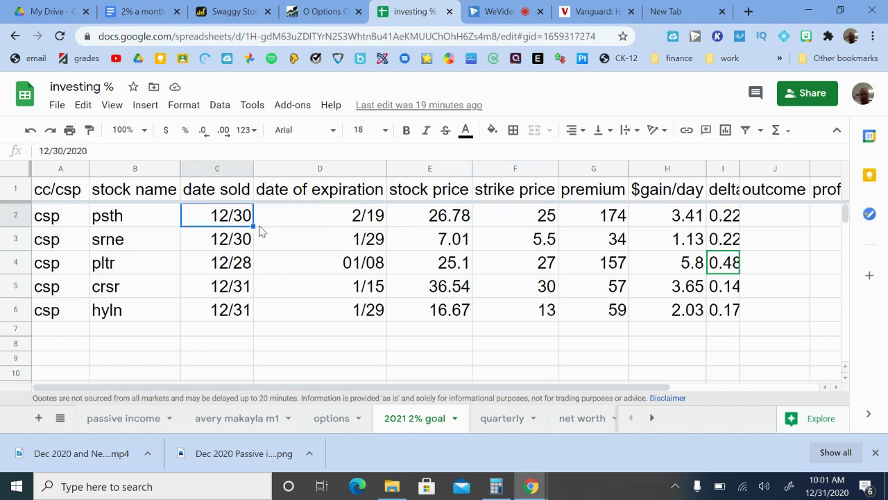
key("Left")
key("Right")
key("Right")
key("Right")
key("Right")
key("Left")
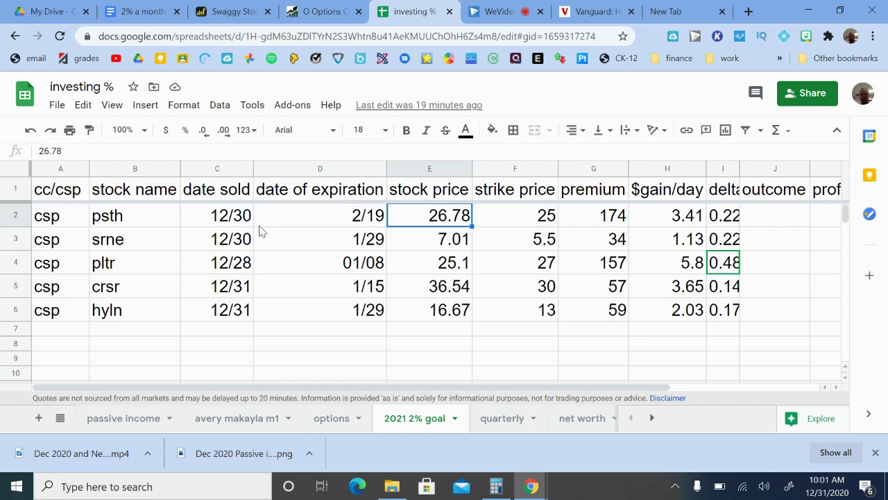
key("Right")
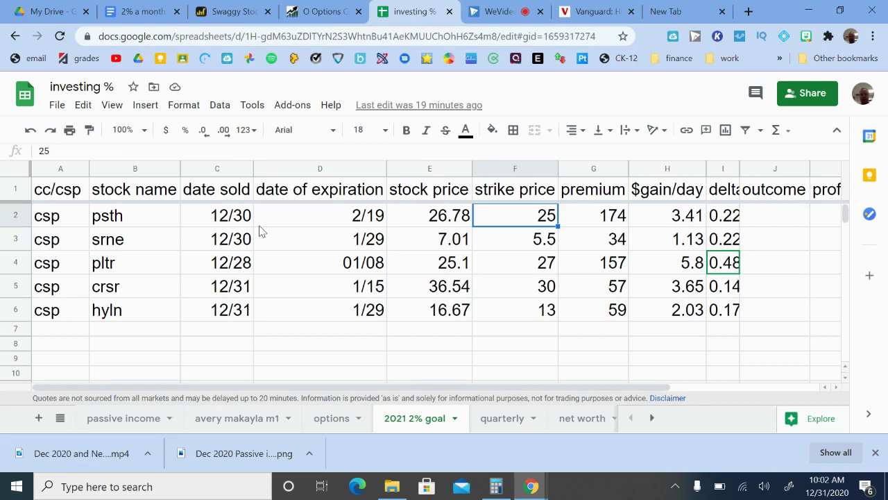
key("Right")
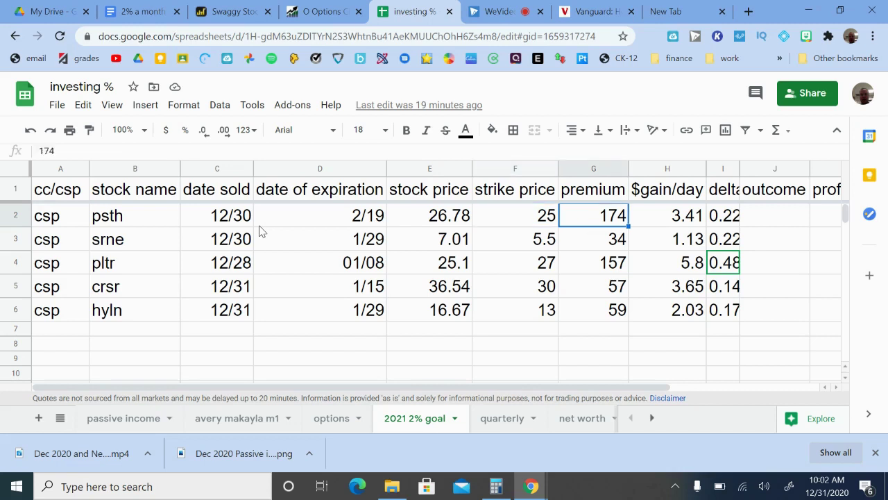
key("Right")
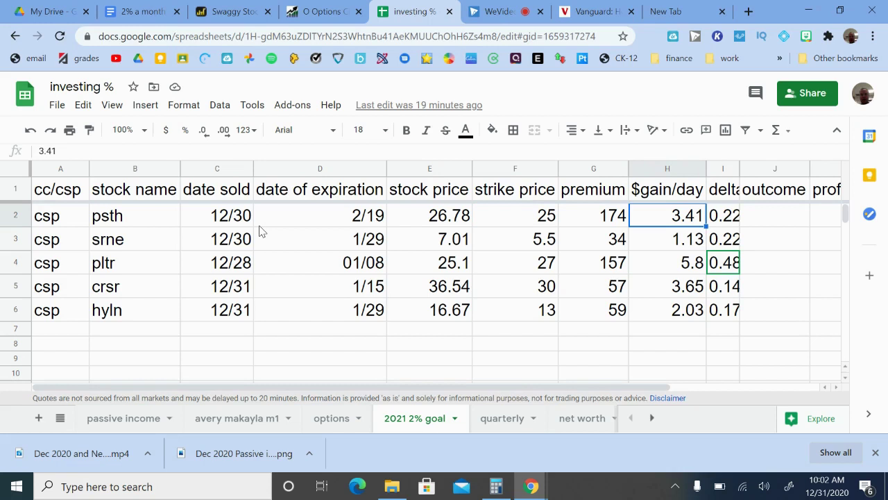
key("Left")
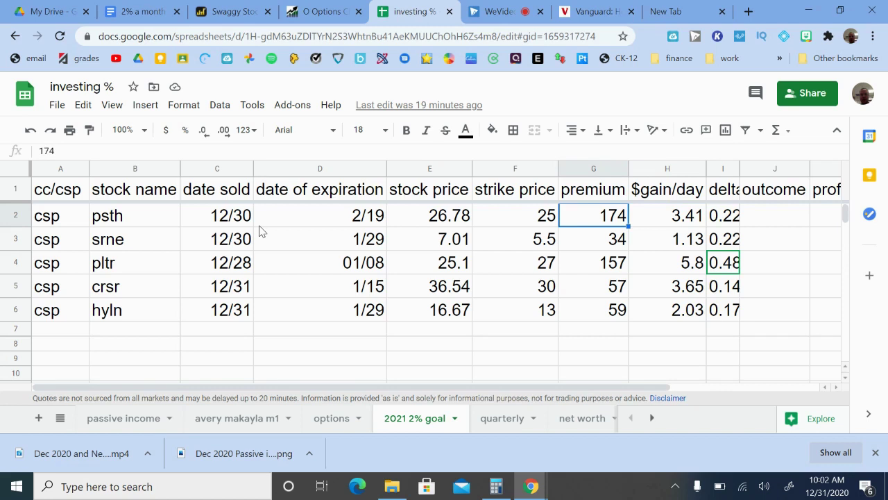
key("Left")
key("Left")
key("Left")
key("Left")
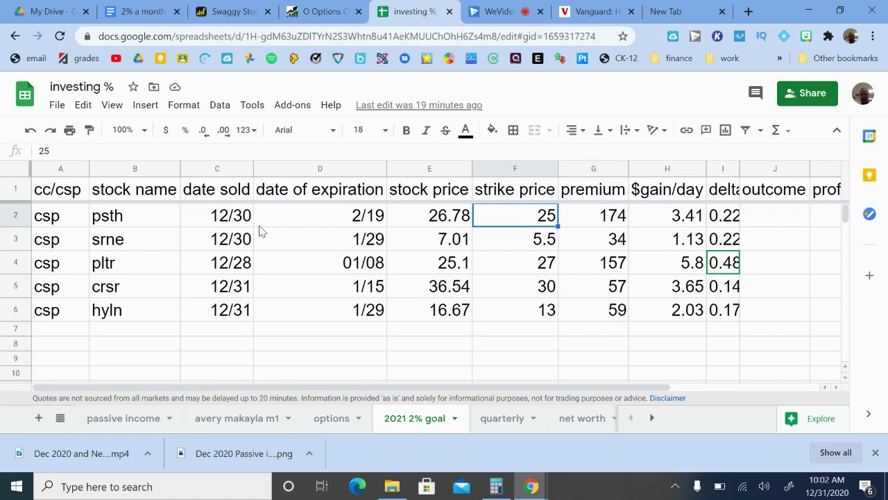
key("Right")
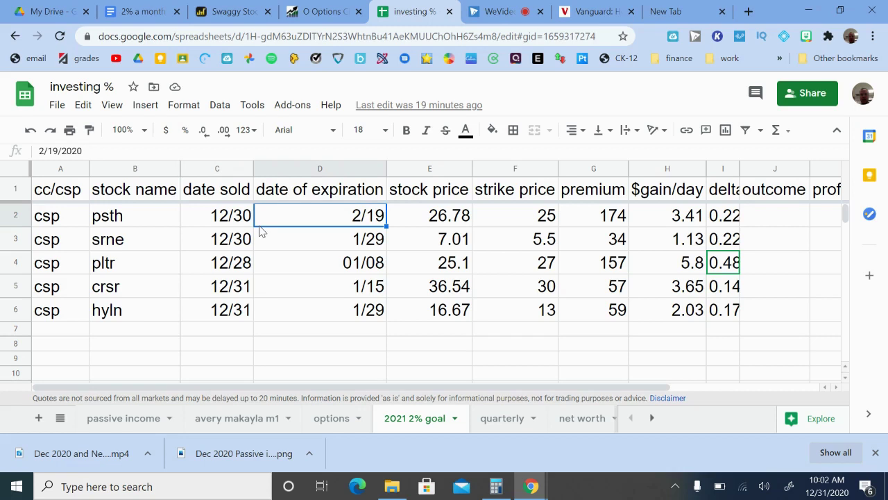
key("Right")
key("Right")
key("Right")
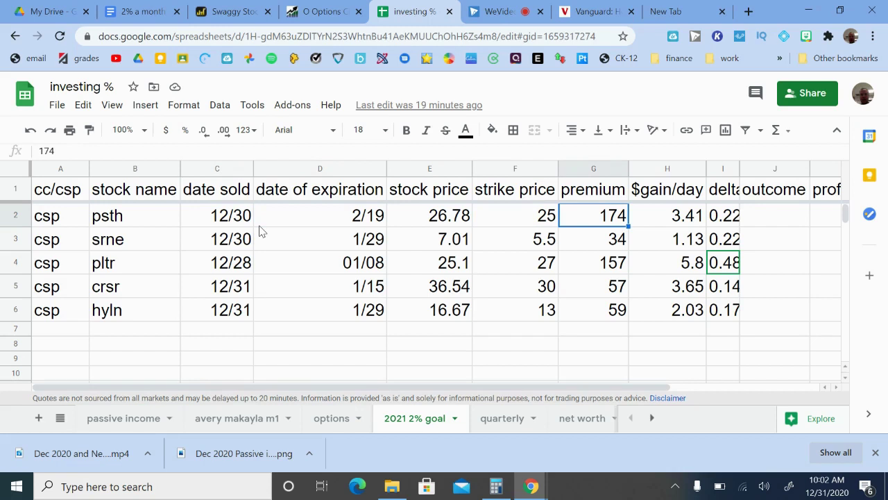
key("Right")
key("Down")
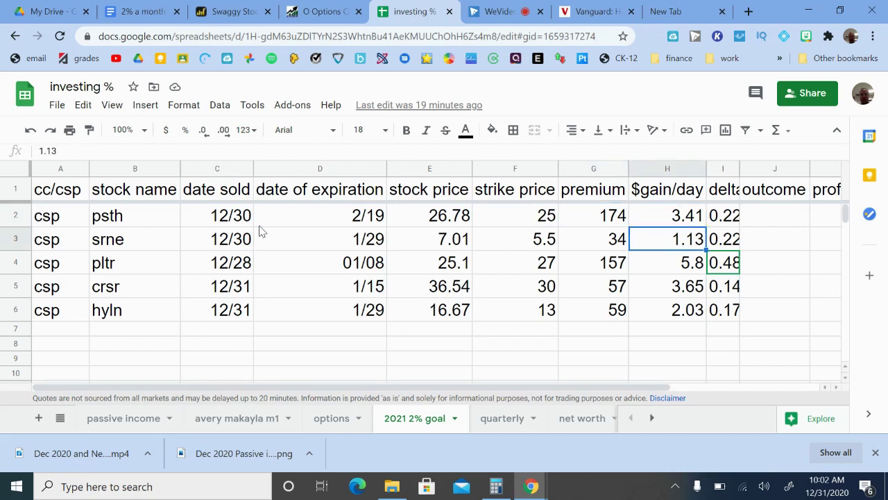
key("Down")
key("Down")
key("Down")
key("Up")
key("Up")
key("Up")
key("Up")
key("Down")
key("Down")
key("Down")
key("Down")
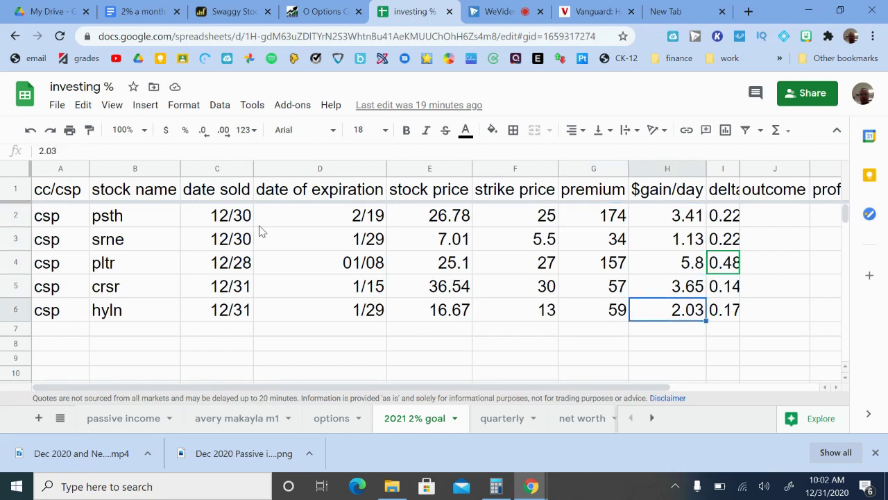
key("Up")
key("Up")
key("Up")
key("Up")
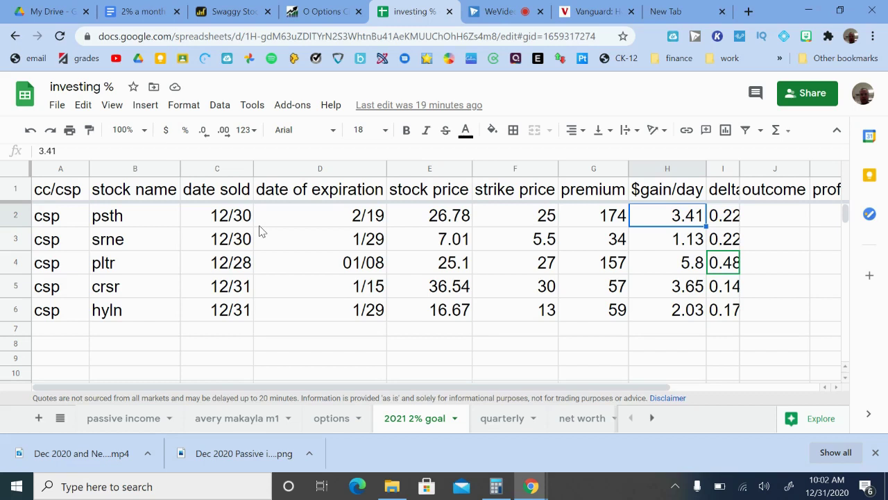
key("Right")
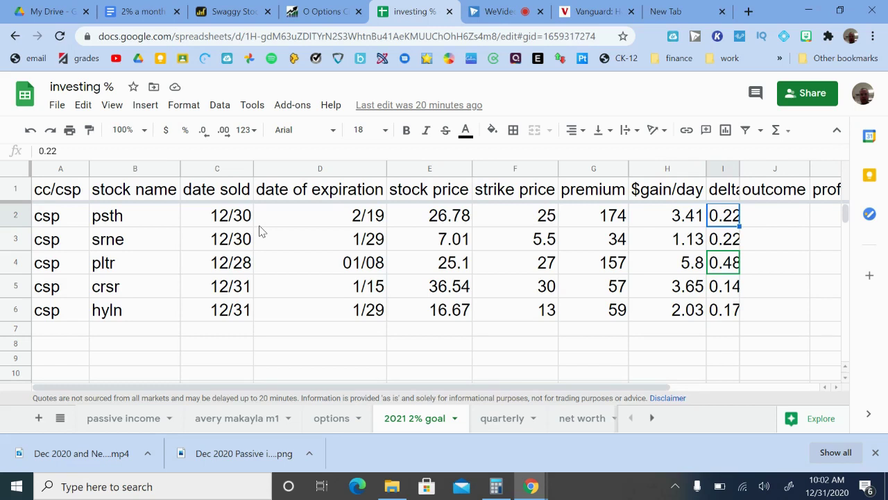
key("Down")
key("Down")
key("Left")
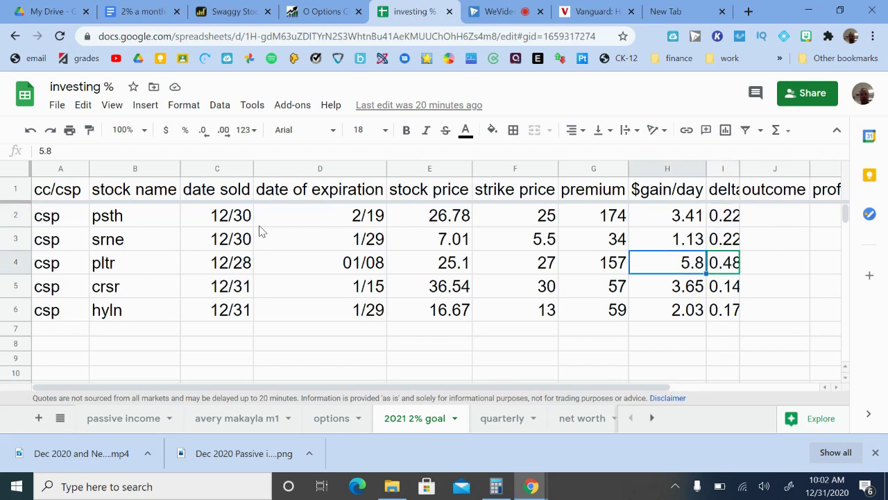
key("Right")
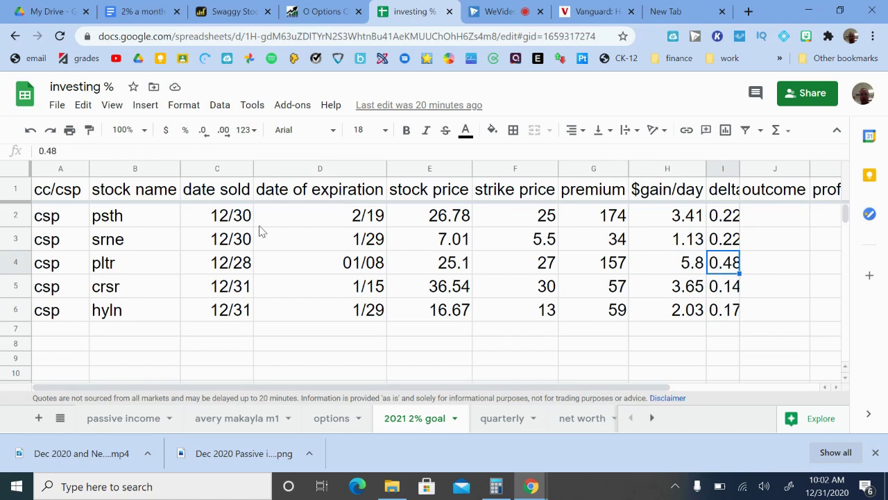
key("Up")
key("Up")
key("Right")
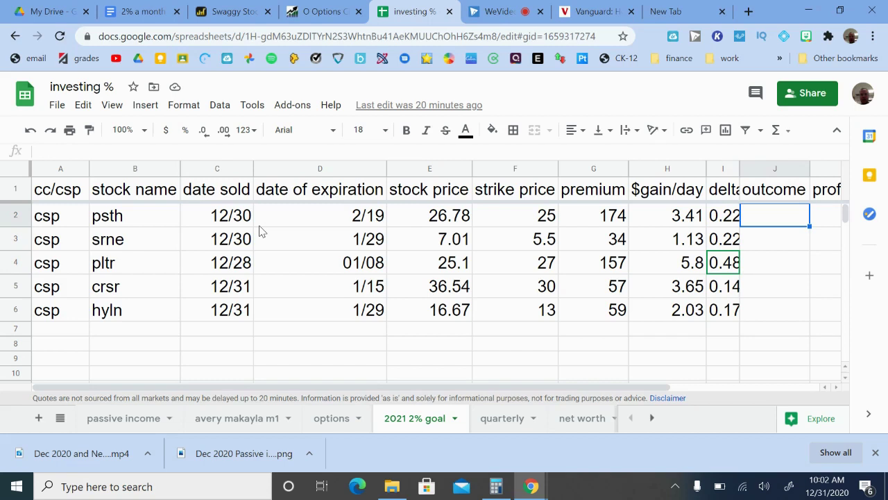
key("Left")
key("Left")
key("Left")
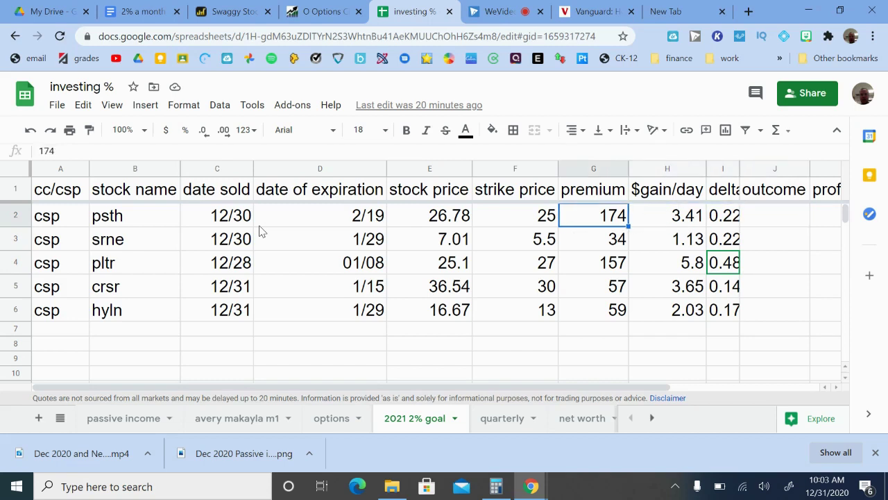
key("Right")
key("Left")
key("Right")
key("Right")
key("Right")
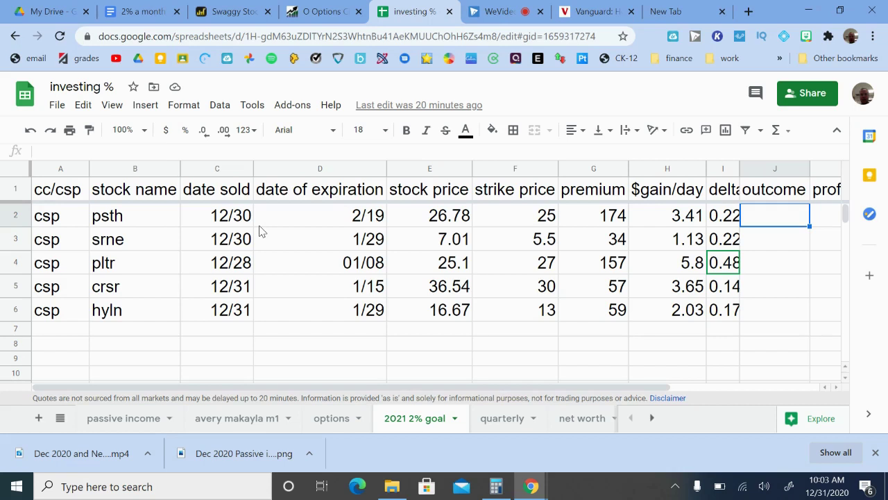
key("Left")
key("Left")
key("Left")
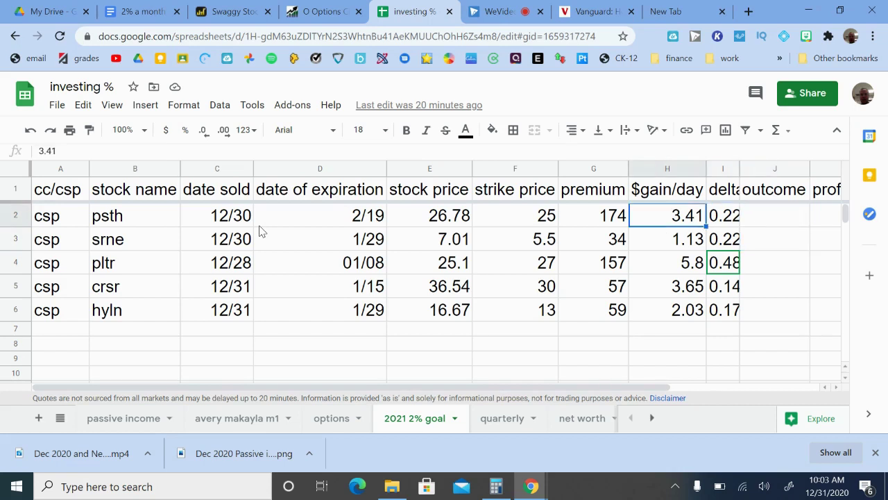
key("Down")
key("Down")
key("Up")
key("Up")
key("Right")
key("Right")
key("Right")
key("Right")
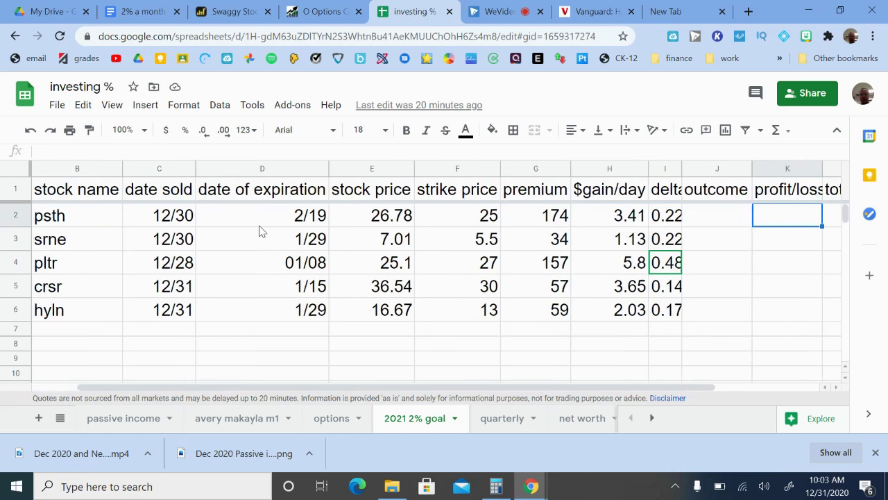
key("Left")
key("Left")
key("Left")
key("Left")
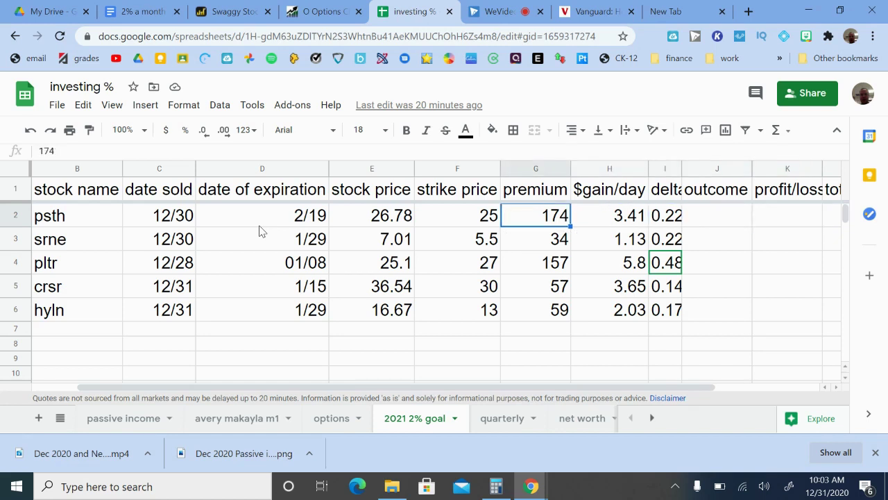
key("Left")
key("Left")
key("Left")
key("Right")
key("Right")
key("Right")
key("Right")
key("Right")
key("Right")
key("Right")
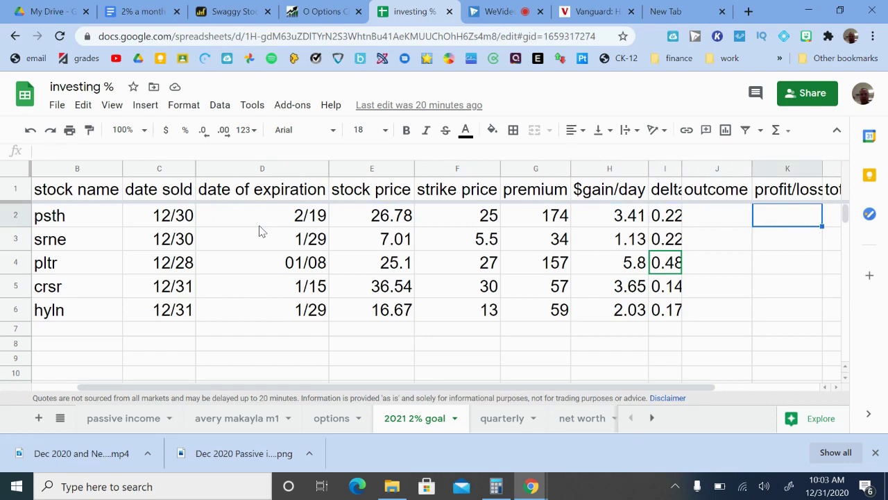
key("Left")
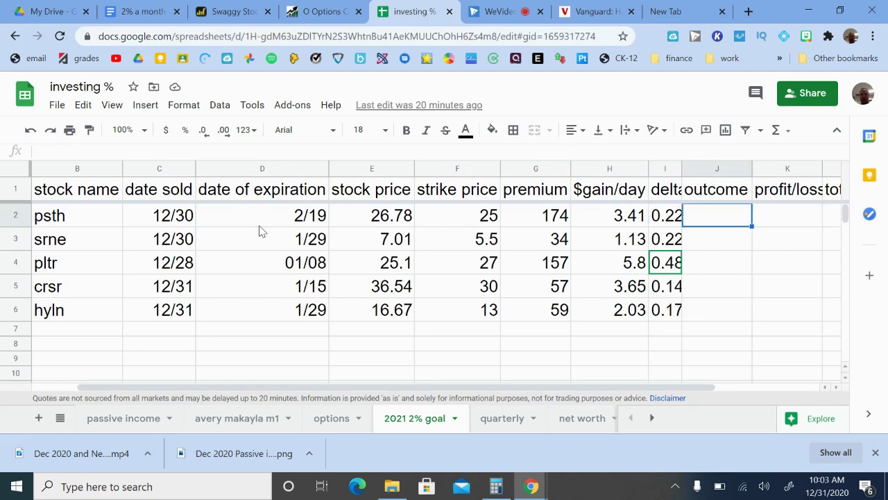
key("Left")
key("Left")
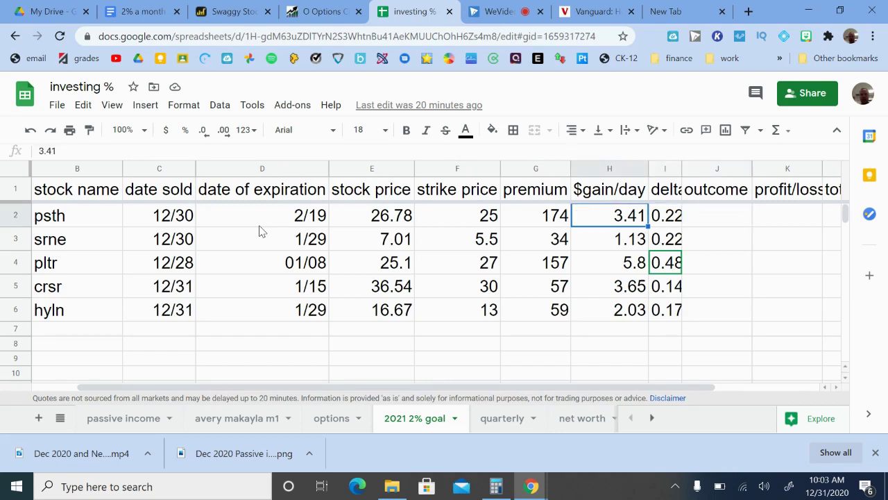
key("Left")
key("Right")
key("Right")
key("Right")
key("Right")
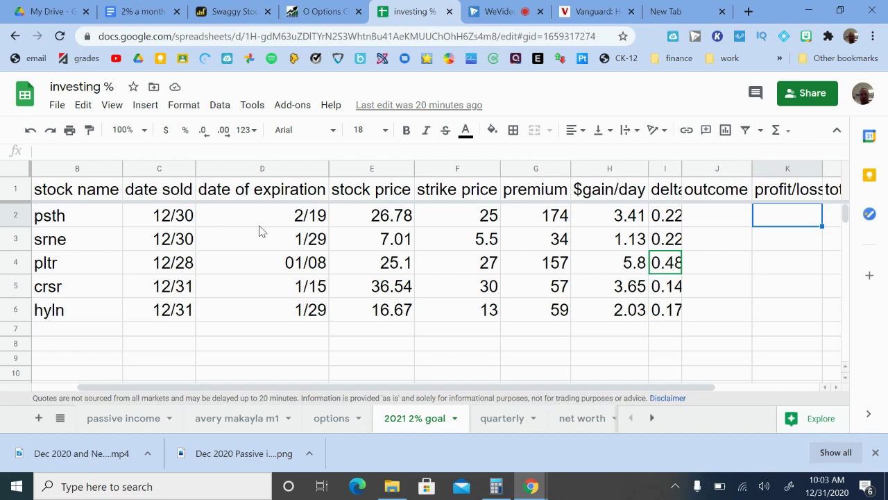
key("Right")
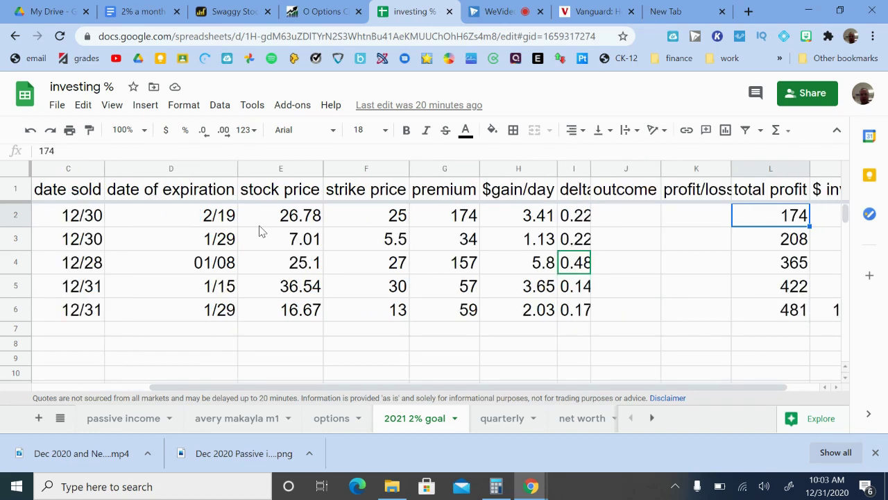
key("Down")
key("Down")
key("Down")
key("Down")
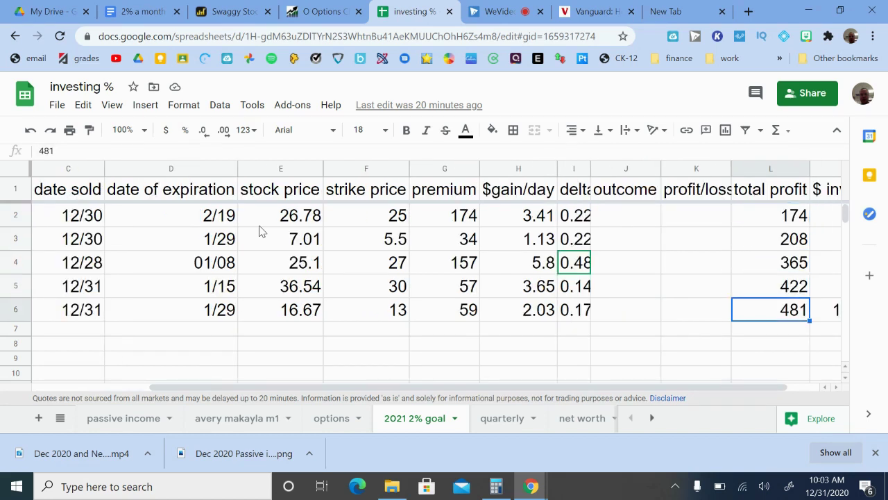
key("Up")
key("Up")
key("Up")
key("Up")
key("Left")
key("Left")
key("Left")
key("Left")
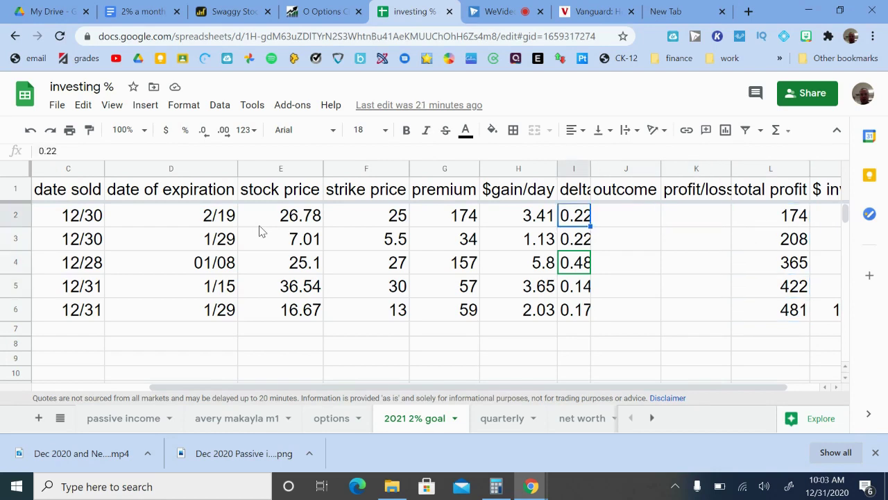
key("Left")
key("Down")
key("Down")
key("Down")
key("Down")
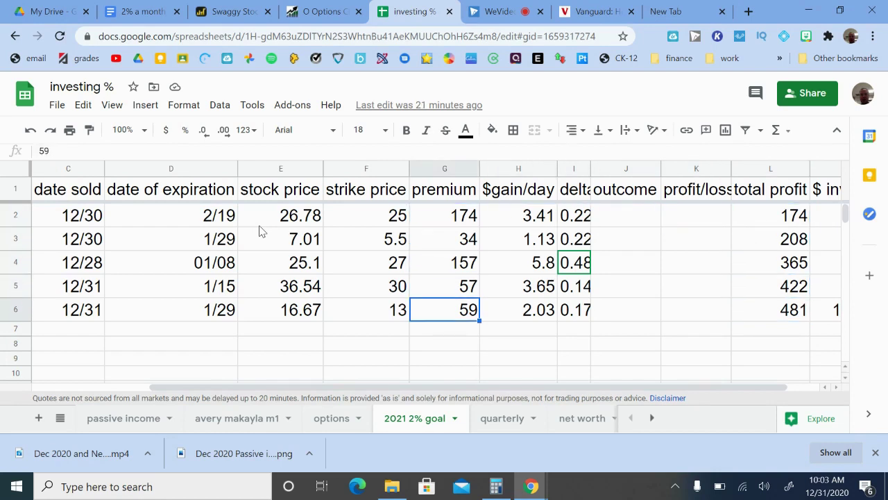
key("Up")
key("Up")
key("Up")
key("Right")
key("Right")
key("Right")
key("Right")
key("Right")
key("Right")
key("Up")
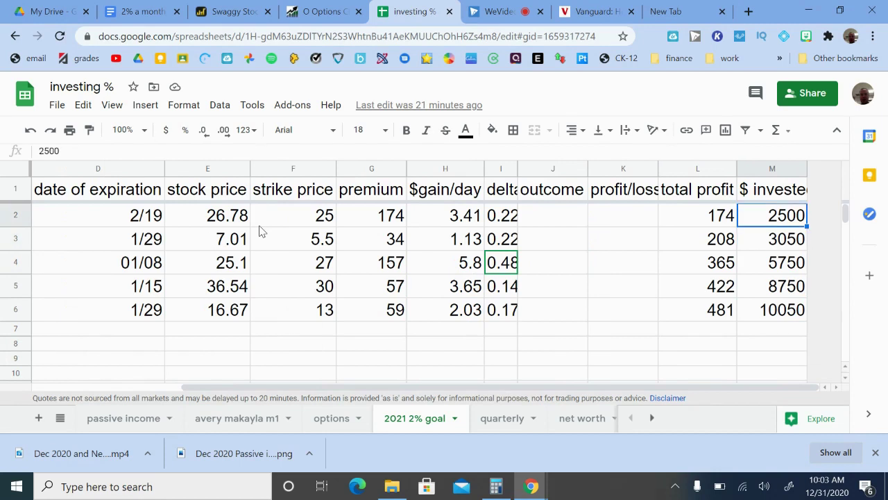
left_click(290, 222)
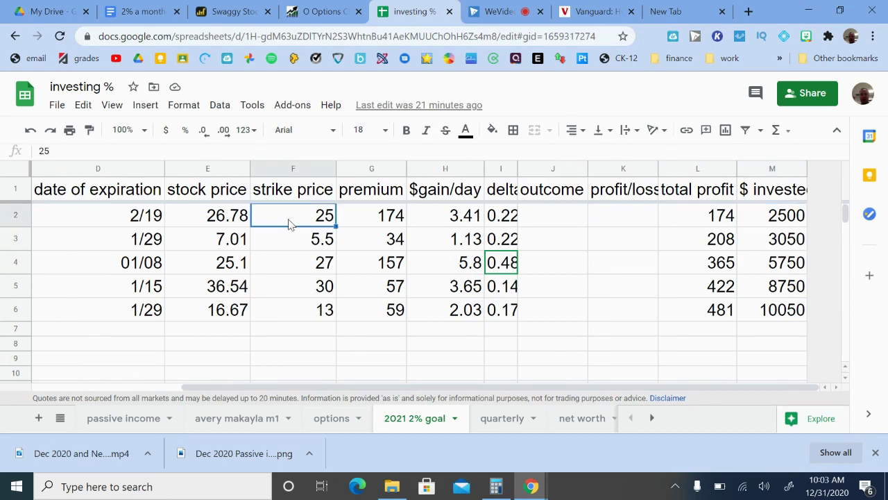
left_click(293, 240)
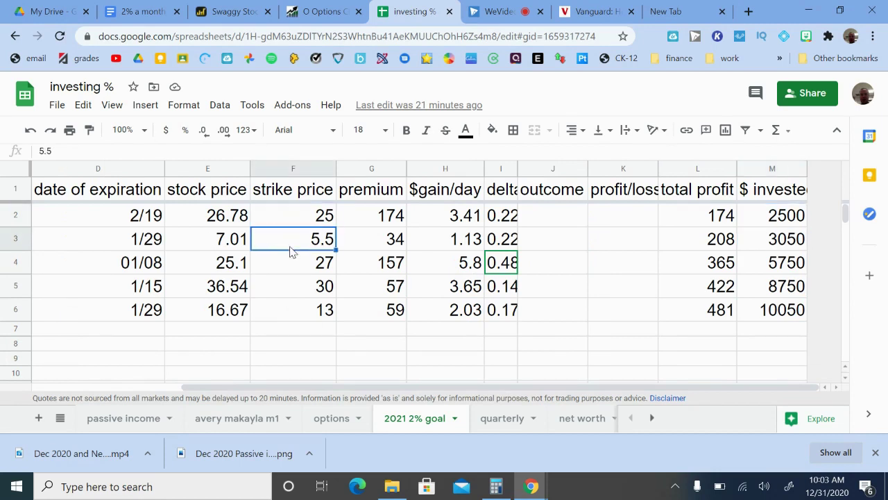
left_click(761, 311)
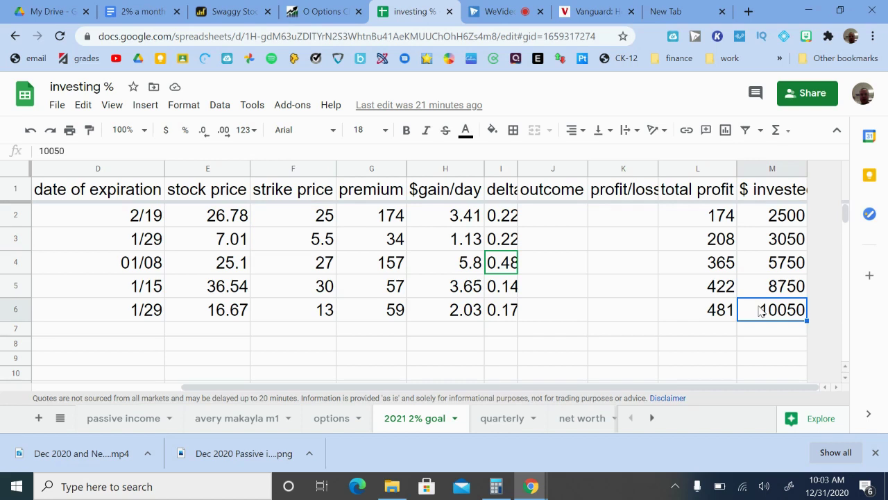
left_click(762, 311)
left_click(303, 239)
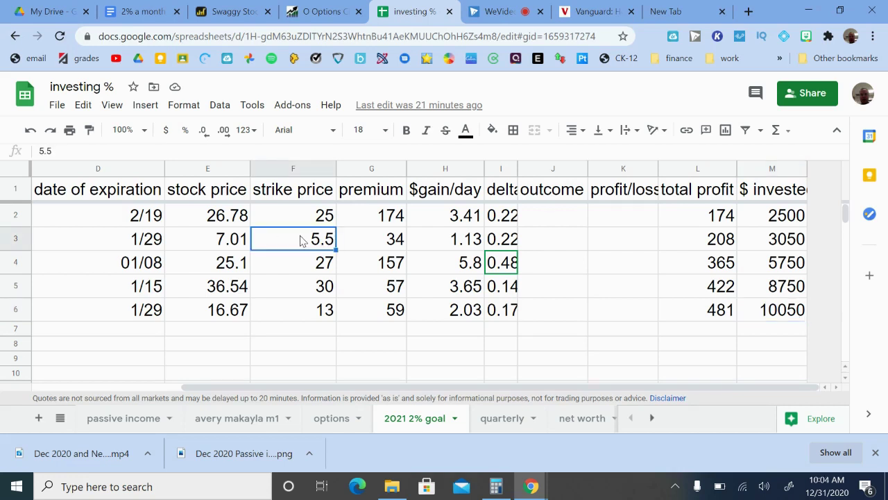
key("Right")
key("Right")
key("Right")
key("Right")
key("Right")
key("Right")
key("Right")
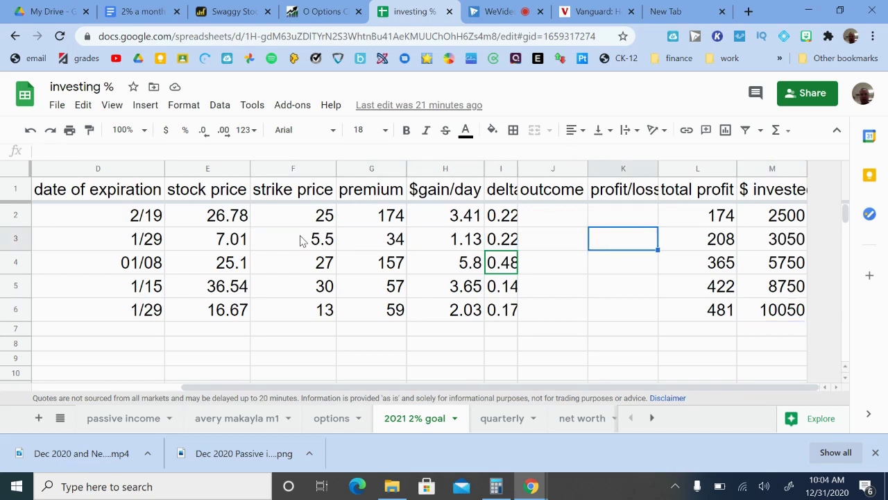
key("Down")
key("Down")
key("Down")
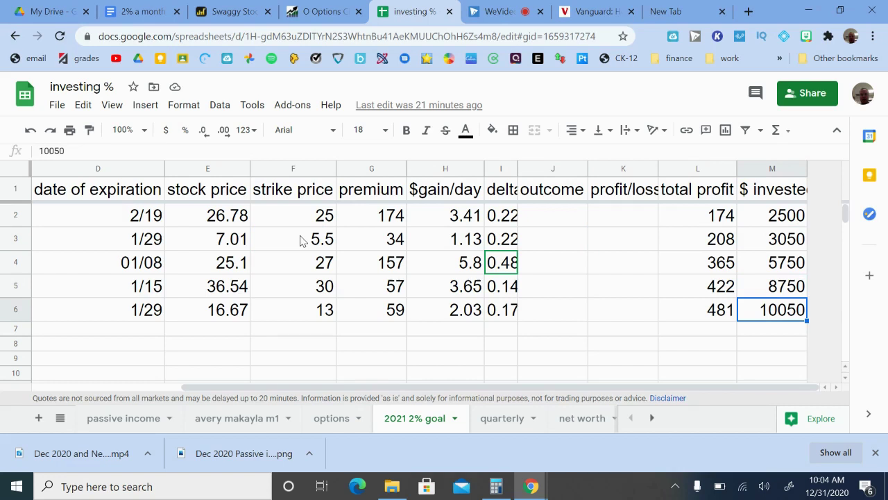
key("Left")
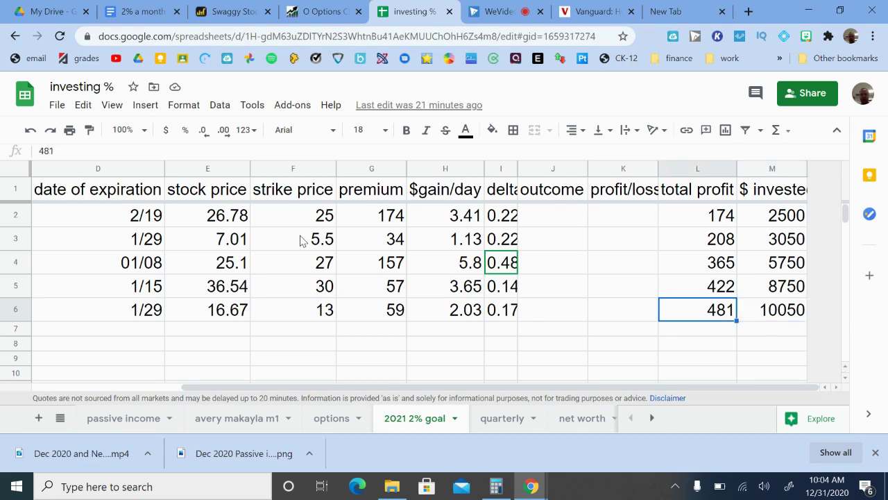
key("Home")
key("Up")
key("Up")
key("Up")
key("Up")
key("Right")
key("Right")
key("Right")
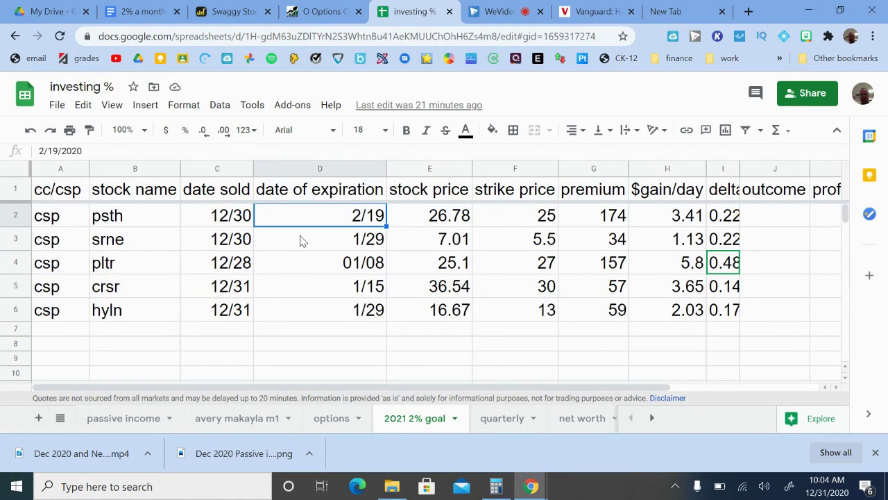
key("Right")
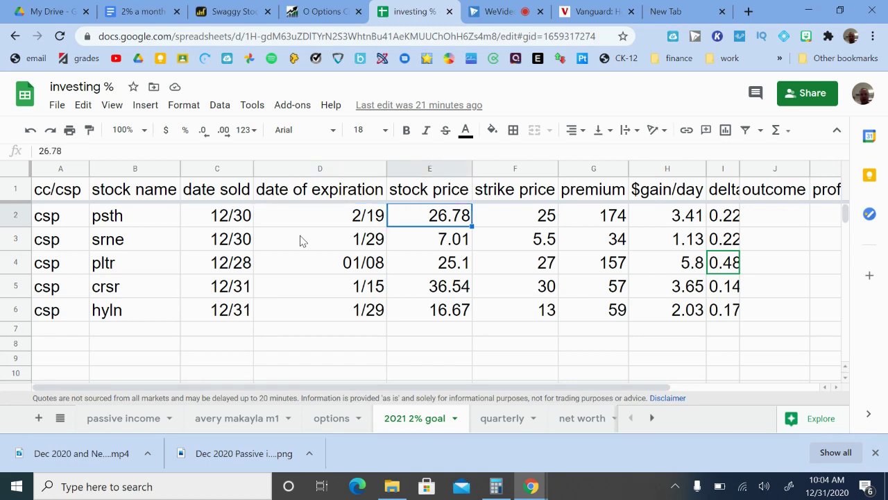
key("Right")
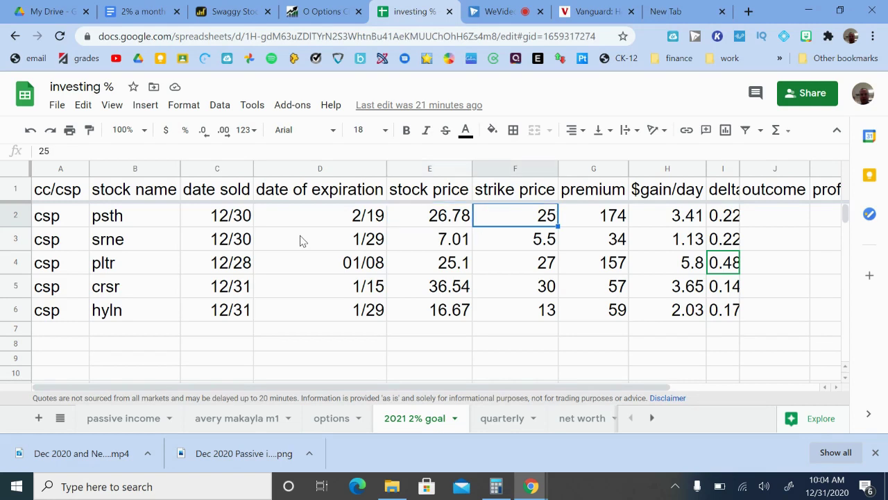
key("Left")
key("Right")
key("Right")
key("Right")
key("Right")
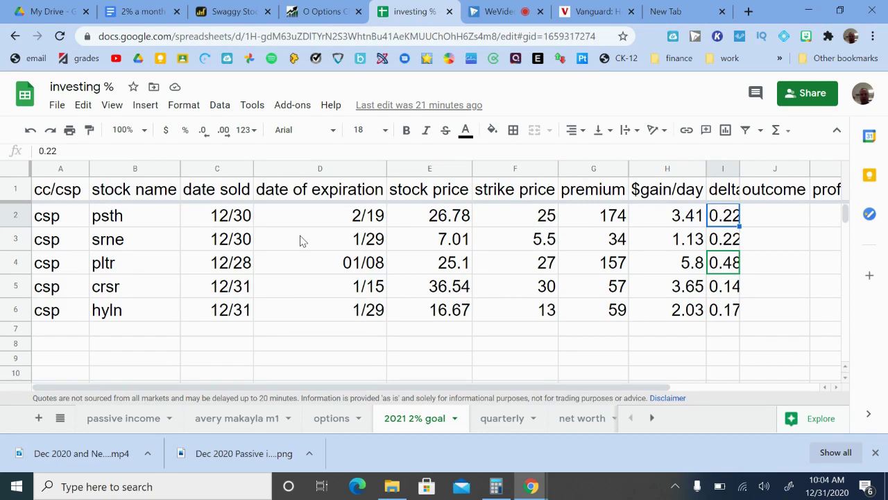
key("Left")
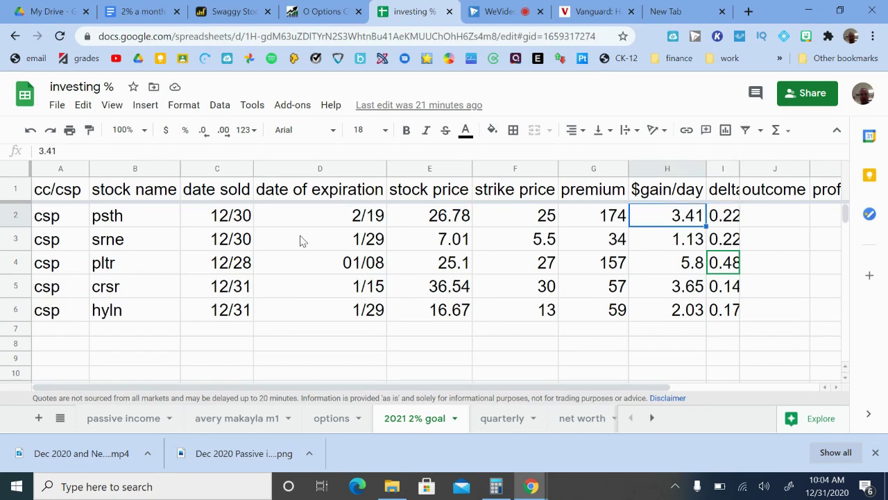
key("Left")
key("Left")
key("Left")
key("Left")
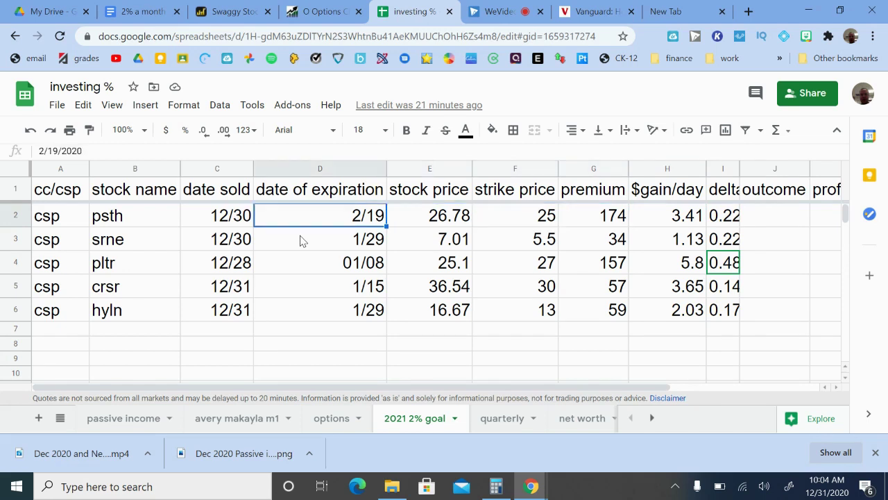
key("Left")
key("Left")
key("Down")
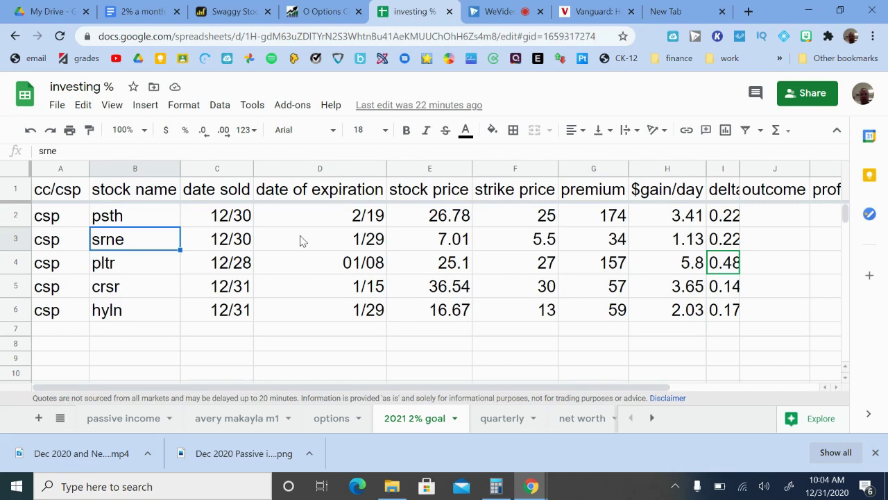
key("Right")
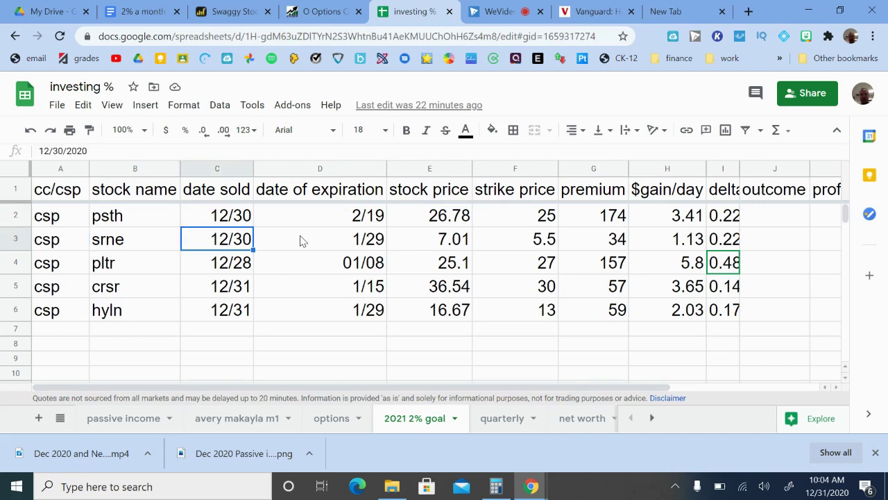
key("Right")
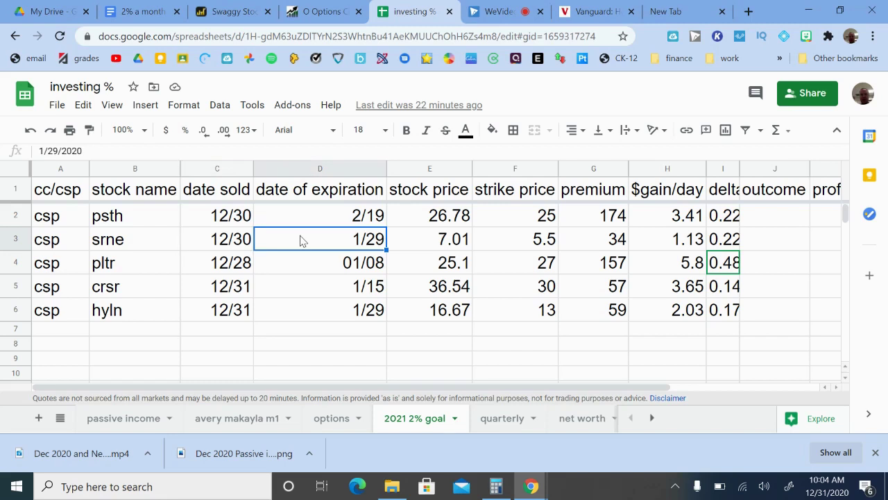
key("Right")
key("Right")
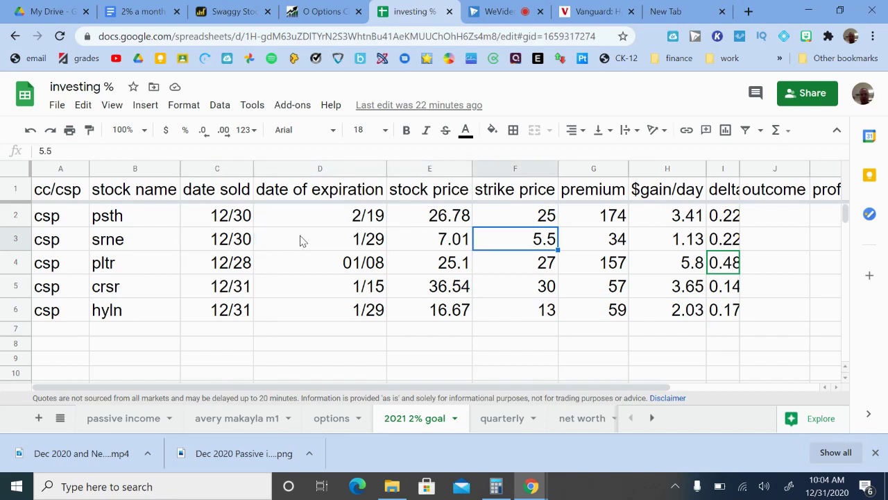
key("Right")
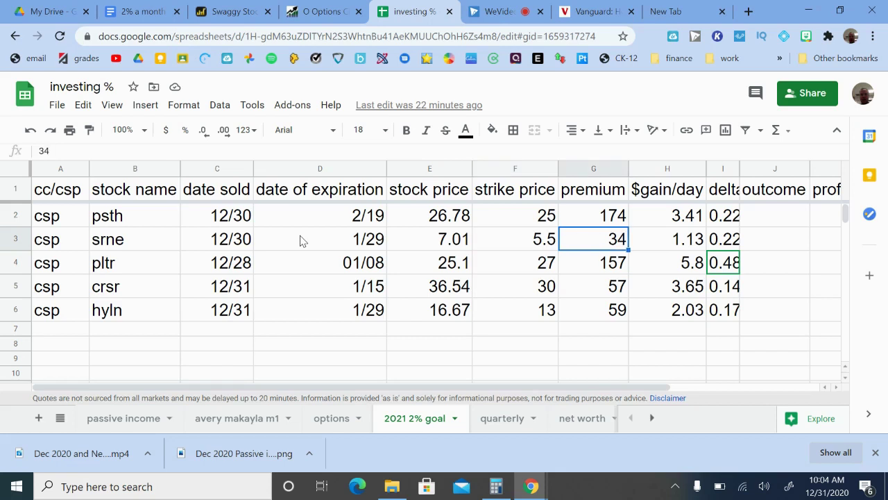
key("Right")
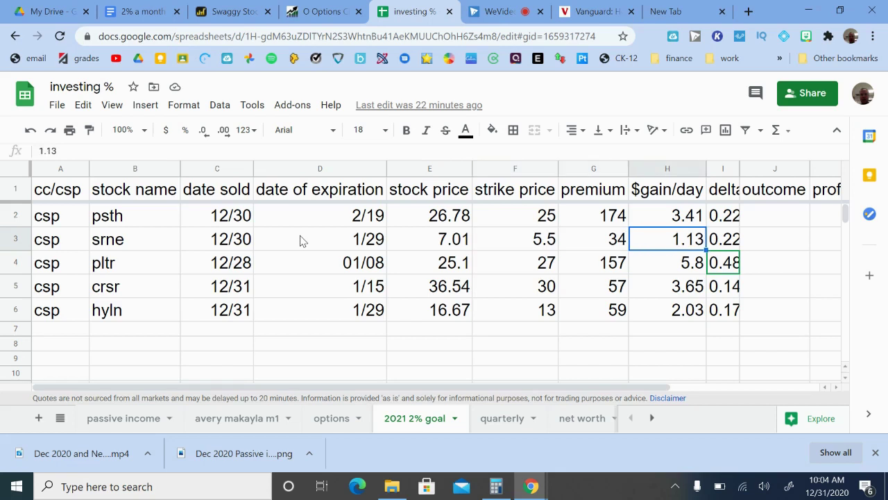
key("Right")
key("Left")
key("Left")
key("Left")
key("Left")
key("Left")
key("Left")
key("Left")
key("Down")
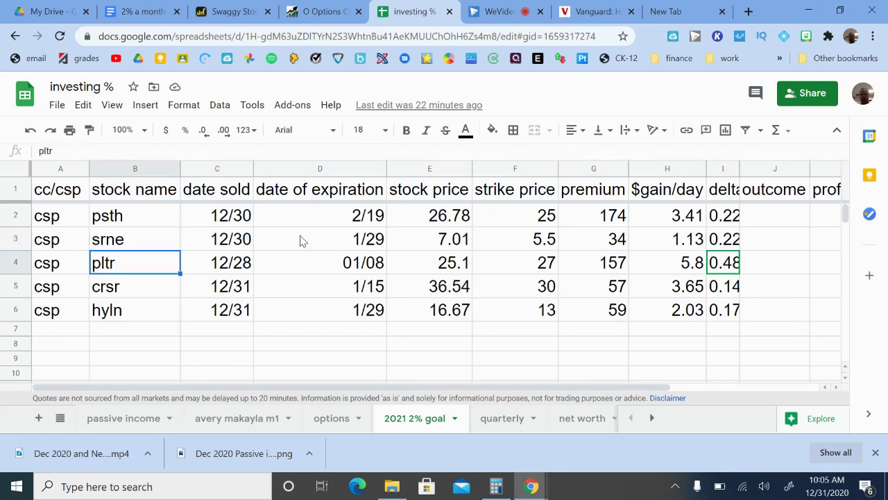
key("Right")
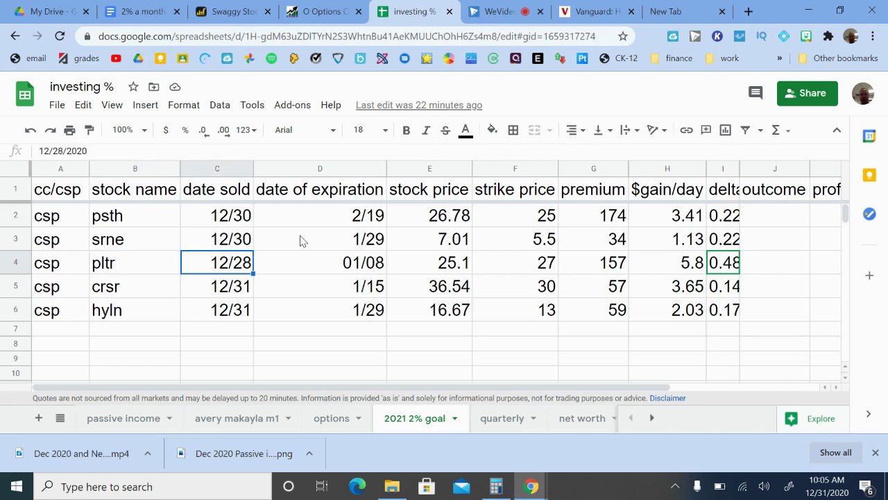
key("Right")
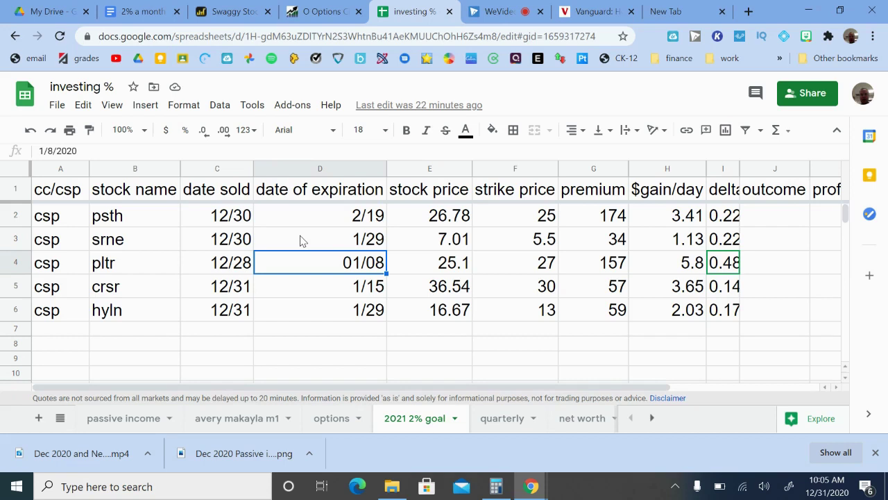
key("Right")
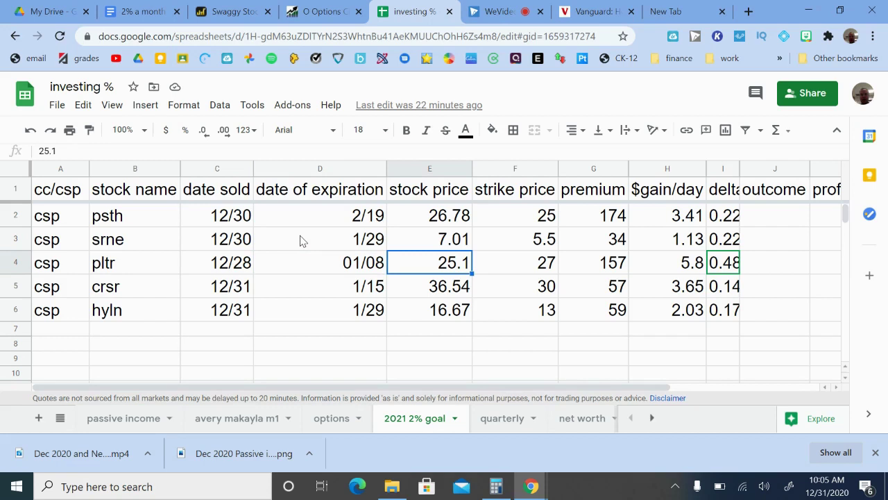
key("Right")
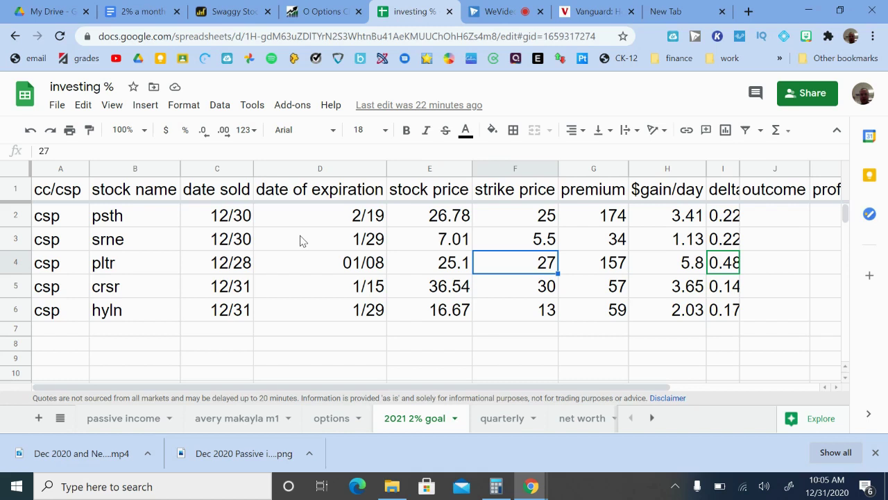
key("Right")
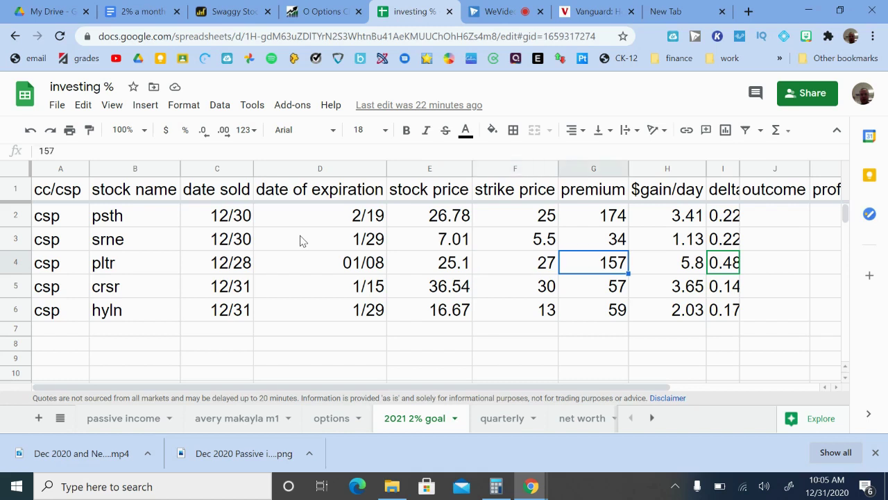
key("Left")
key("Left")
key("Left")
key("Right")
key("Right")
key("Right")
key("Left")
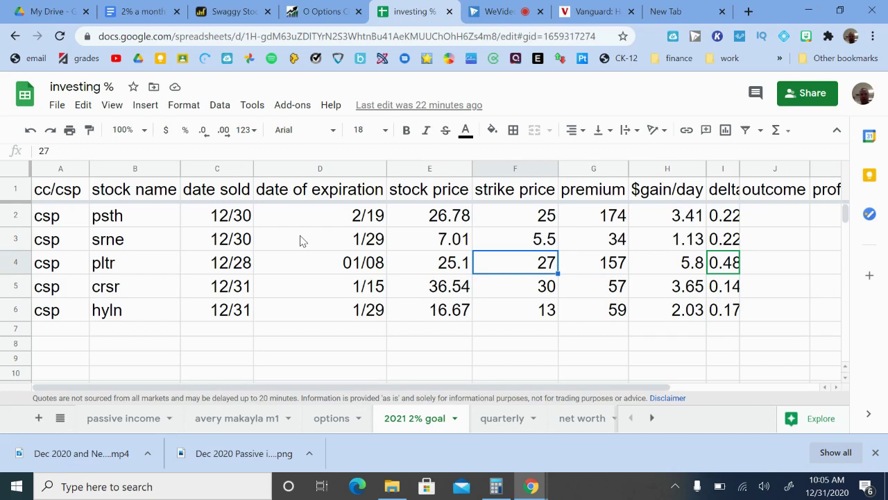
key("Left")
key("Right")
key("Left")
key("Right")
key("Right")
key("Right")
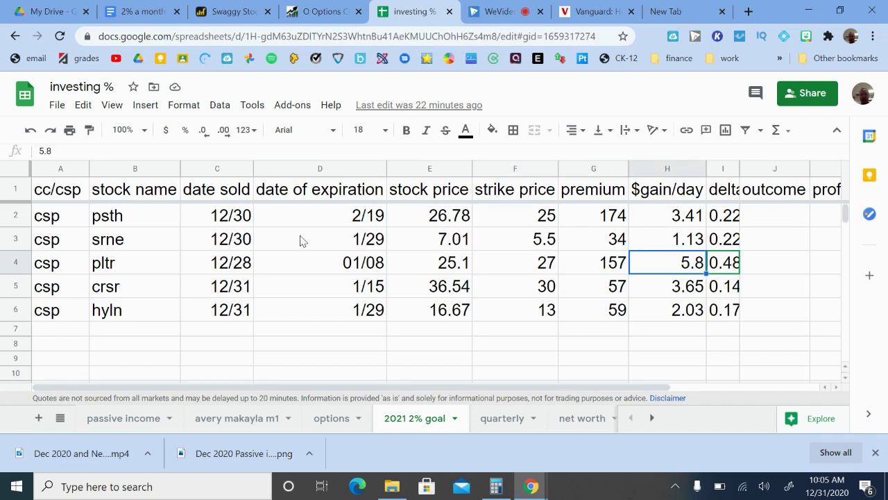
key("Left")
key("Left")
key("Left")
key("Left")
key("Left")
key("Left")
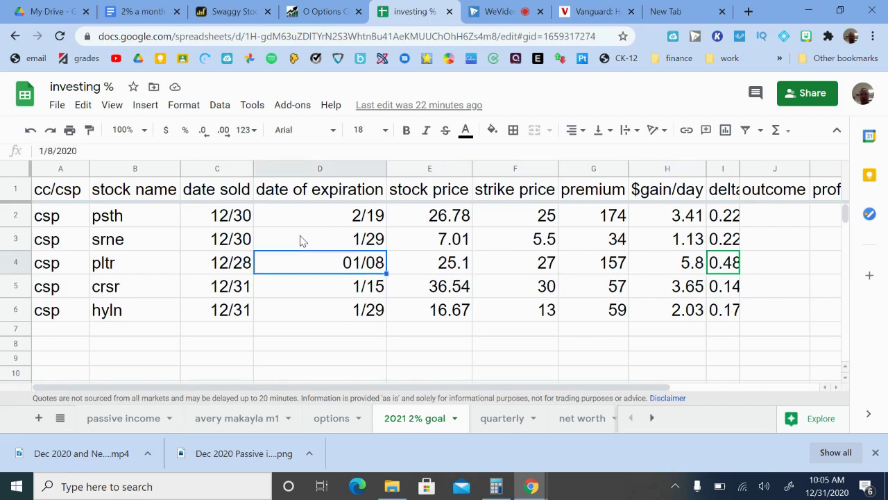
Review the crsr row's sale date, expiration, stock price, strike of 30 and premium of 57
key("Down")
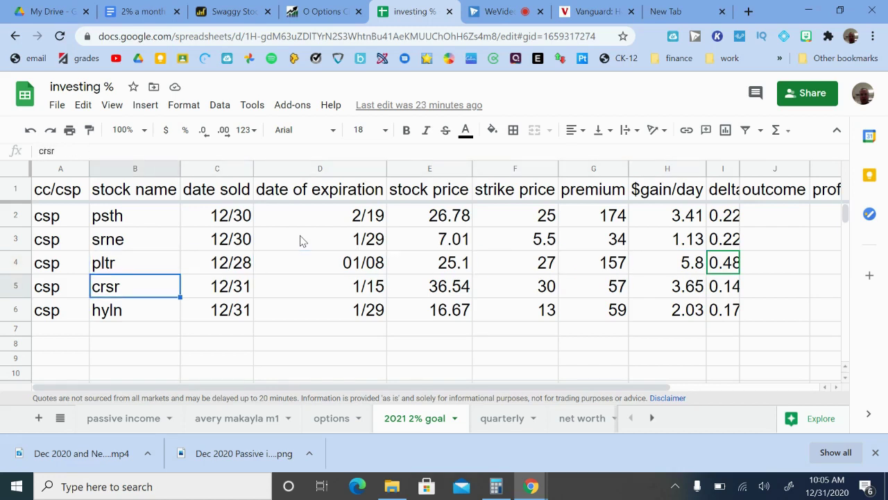
key("Right")
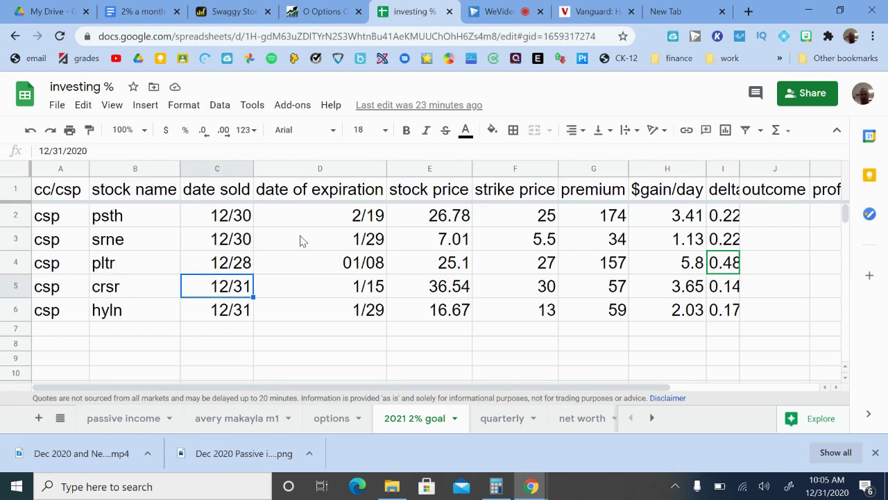
key("Right")
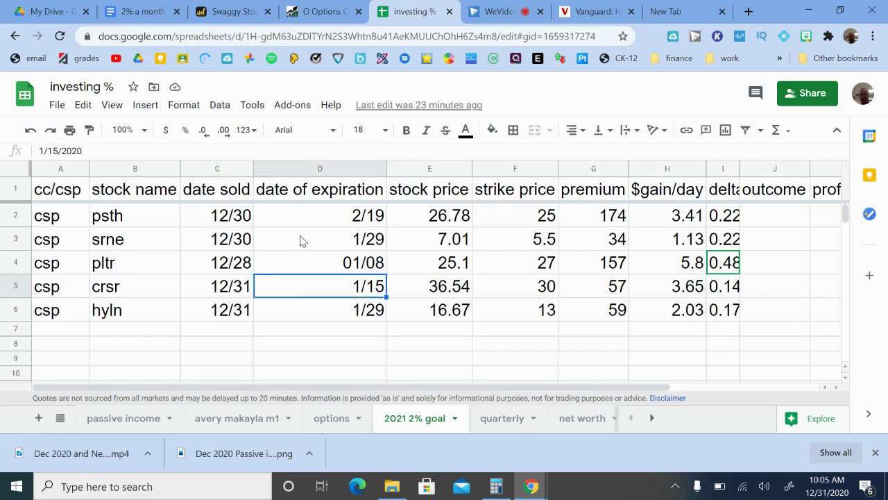
key("Right")
key("Right")
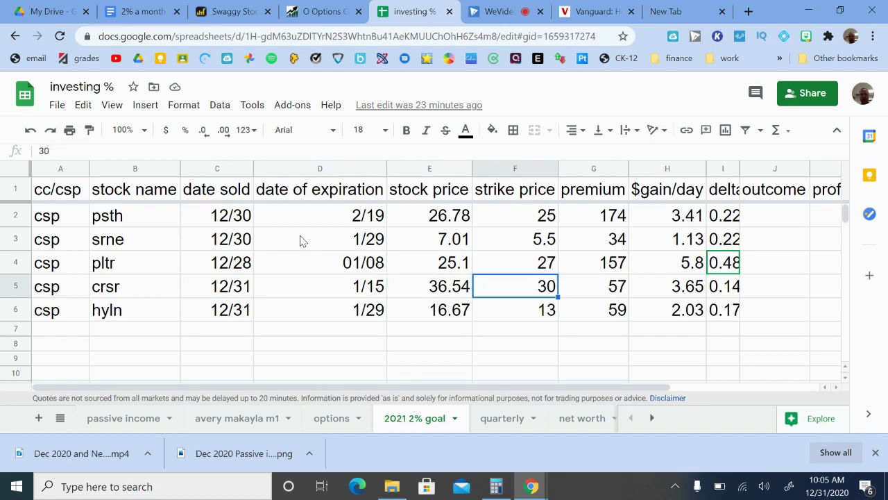
key("Left")
key("Left")
key("Right")
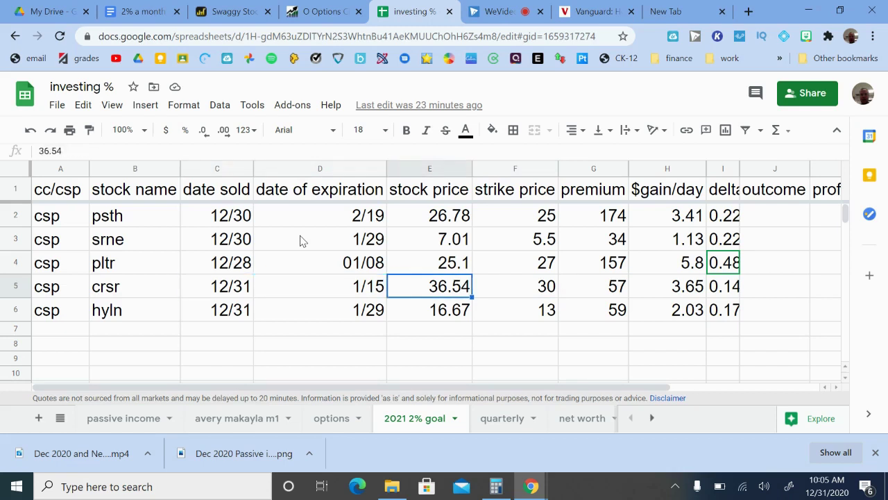
key("Right")
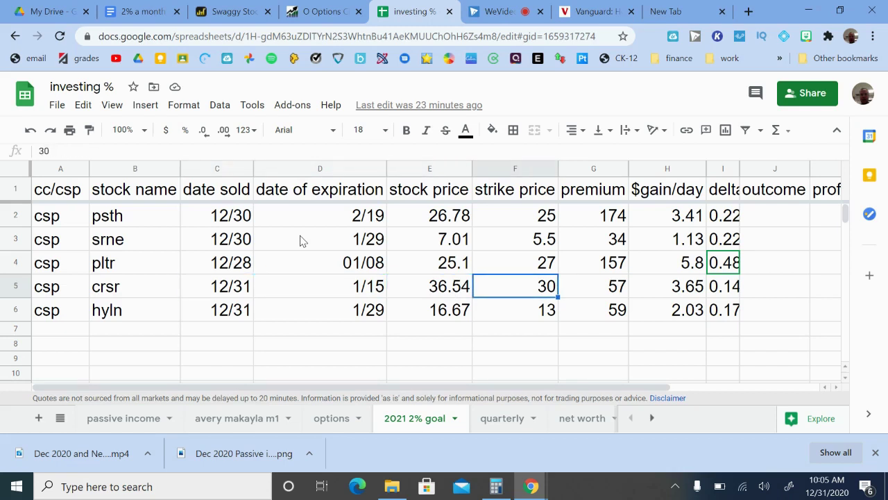
key("Right")
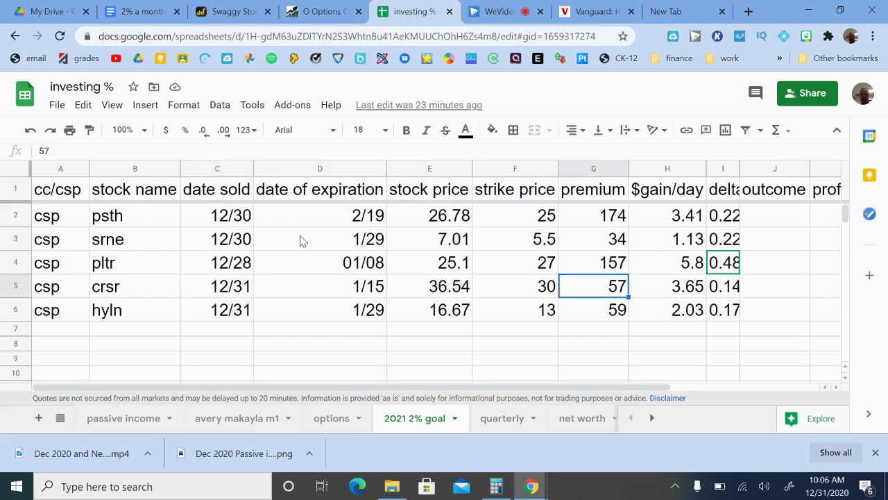
key("Left")
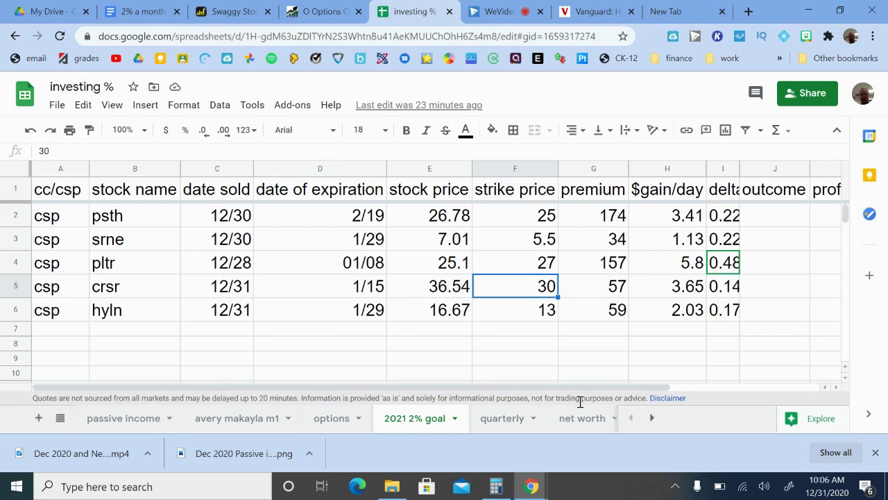
In Calculator, compute 57/3000 to get 0.019
left_click(490, 490)
type("57")
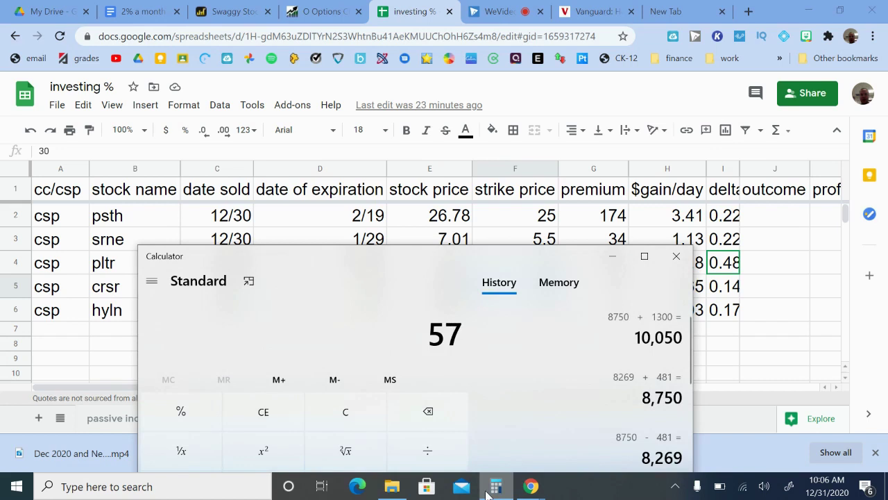
type("/3000")
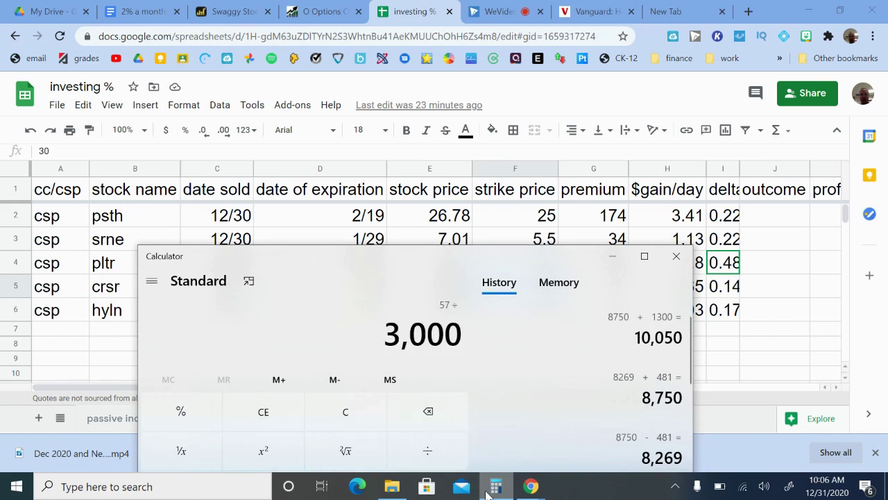
key("Return")
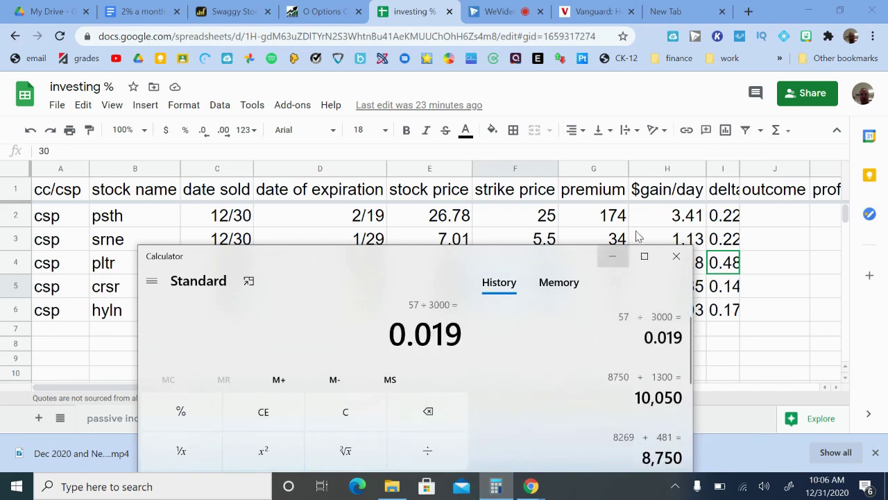
left_click(612, 256)
left_click(605, 293)
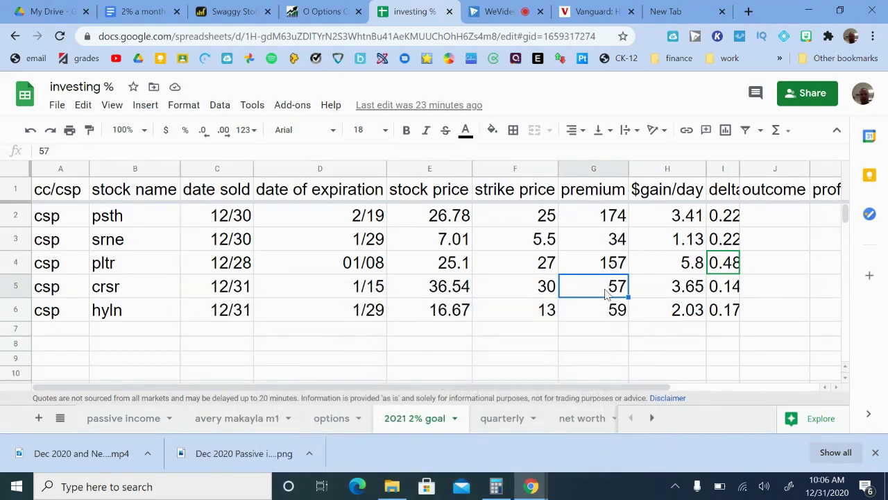
key("Left")
key("Left")
key("Left")
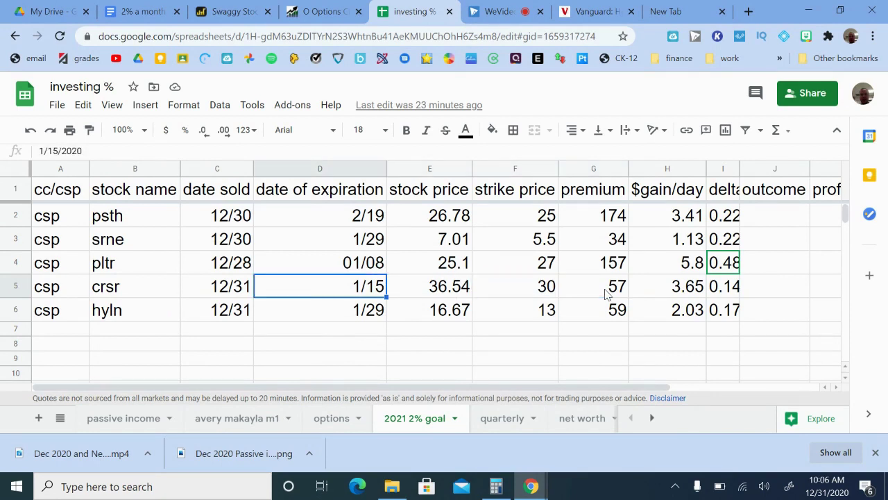
key("Right")
key("Right")
key("Right")
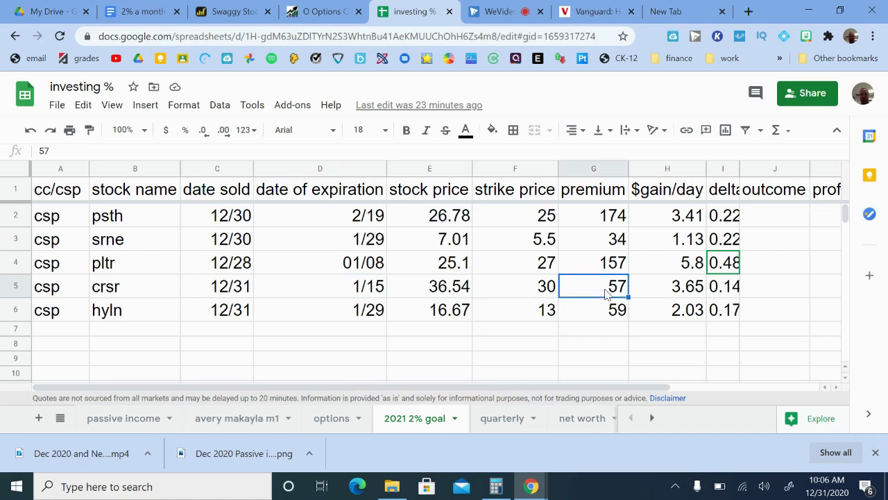
key("Left")
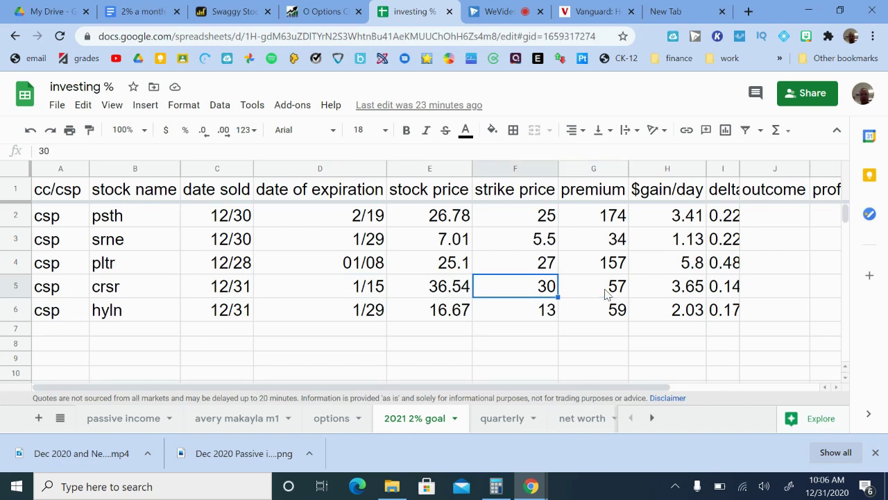
key("Left")
key("Left")
key("Left")
key("Left")
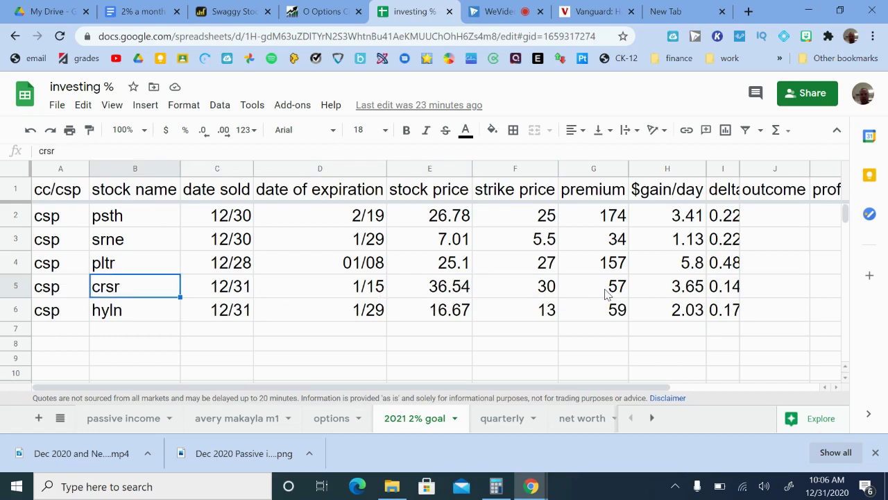
key("Down")
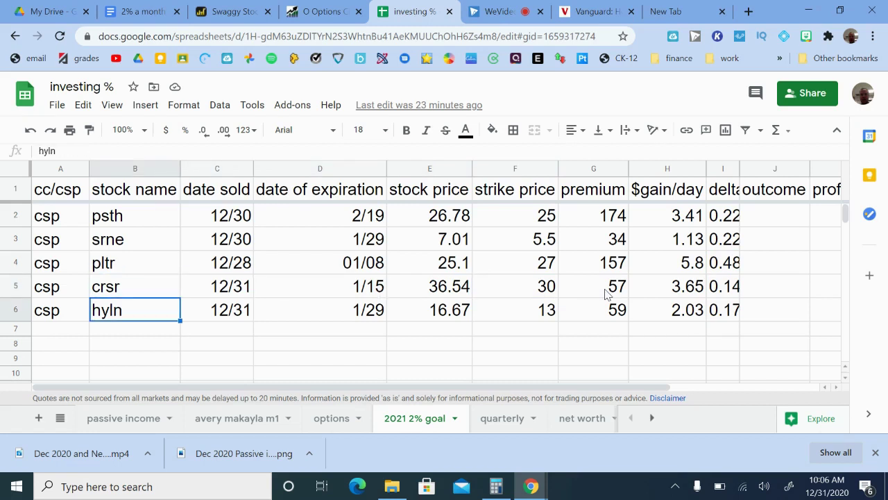
key("Right")
key("Right")
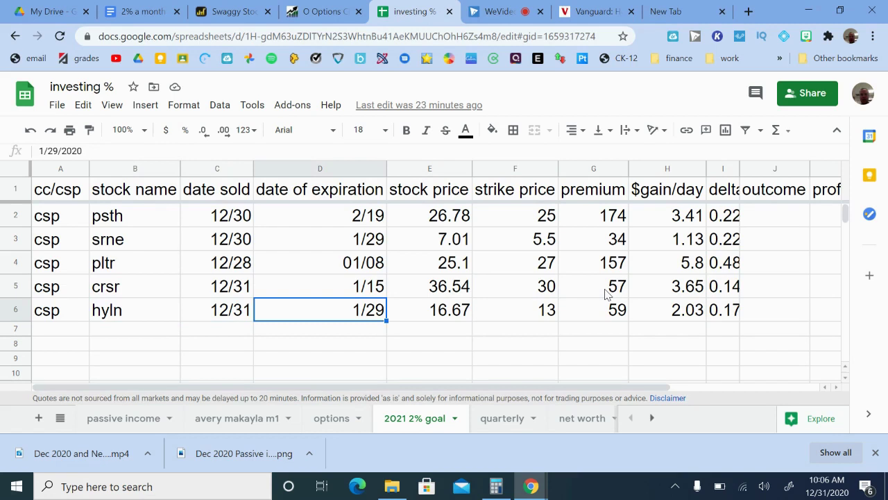
key("Right")
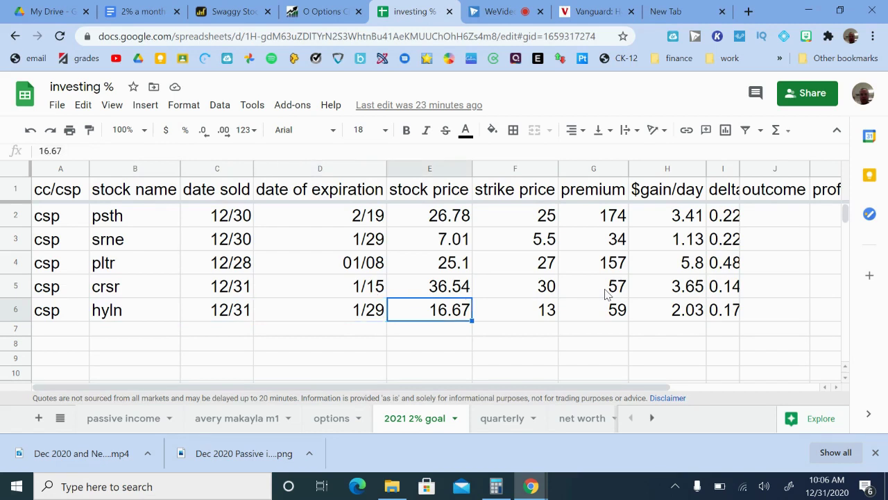
key("Right")
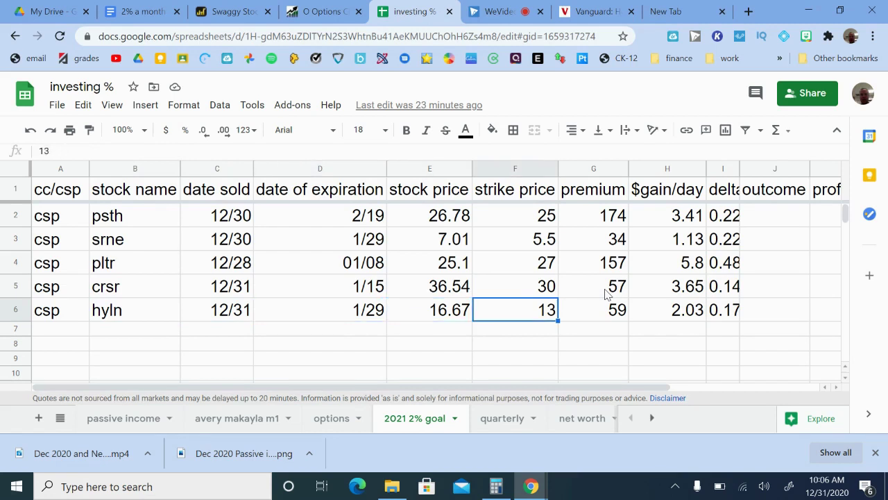
key("Right")
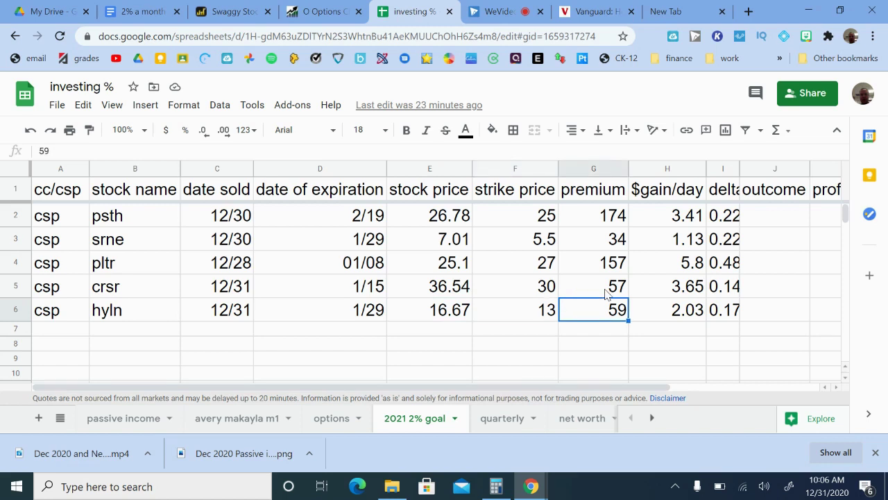
key("Up")
key("Up")
key("Up")
key("Up")
key("Down")
key("Down")
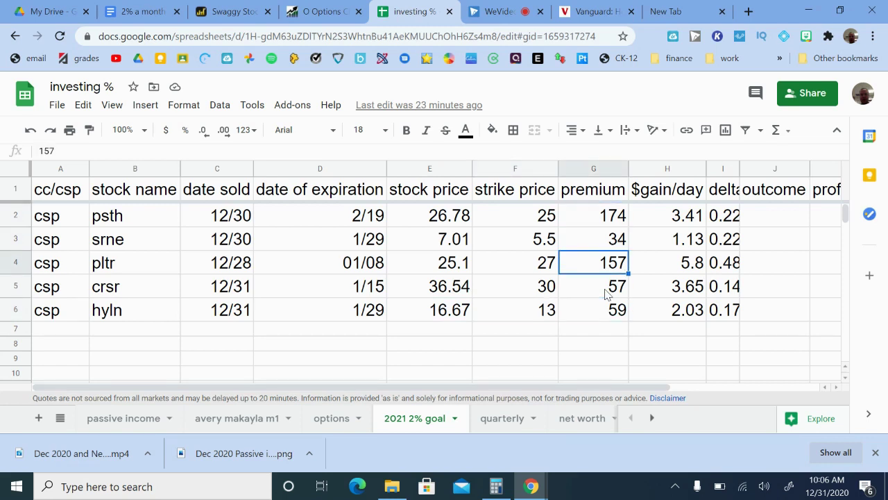
key("Down")
key("Down")
key("Right")
key("Right")
key("Right")
key("Right")
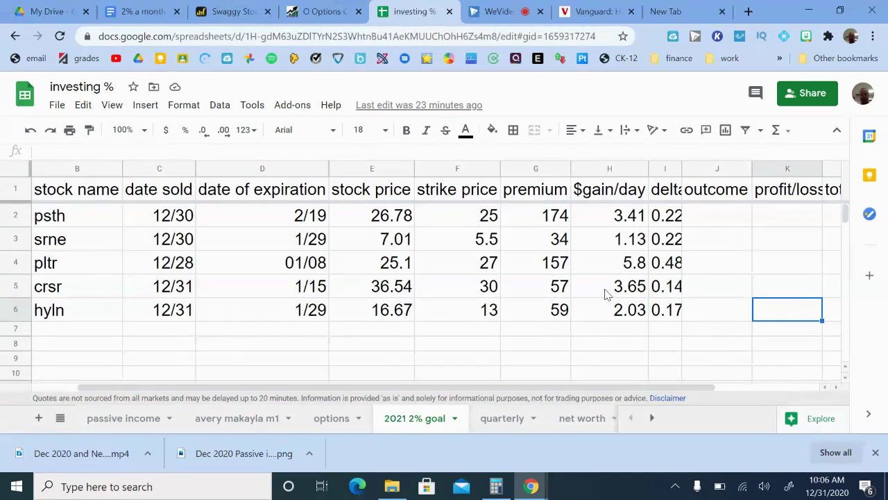
key("Right")
key("Right")
Check the total profit of 481 and the total invested of 10050
key("Left")
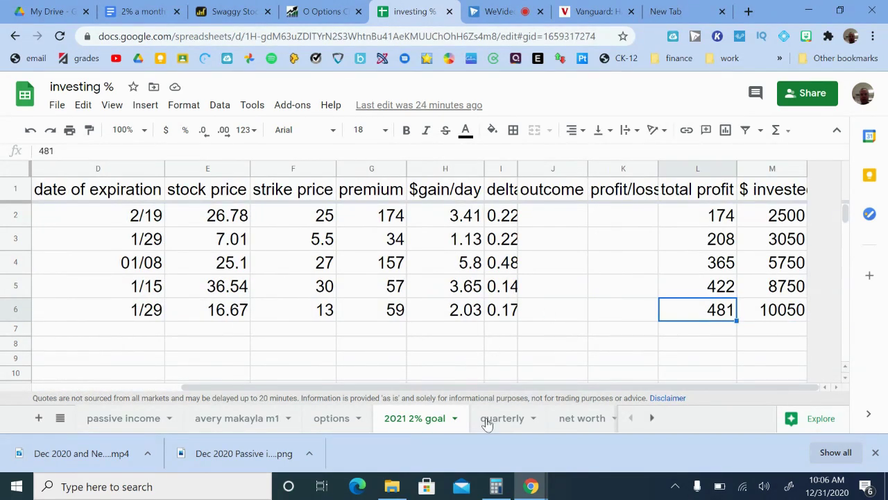
left_click(774, 315)
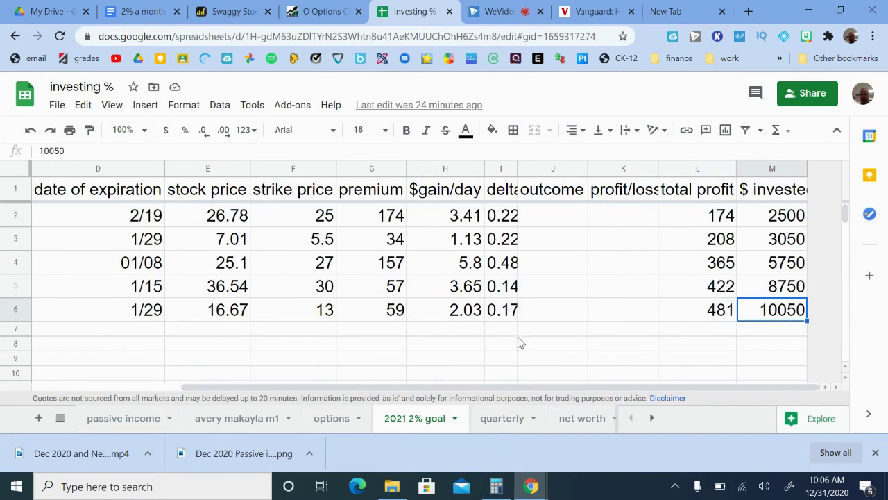
Compute 481 ÷ 10050 × 100 in Windows Calculator for a 4.786% return, then minimize it
left_click(507, 480)
right_click(509, 480)
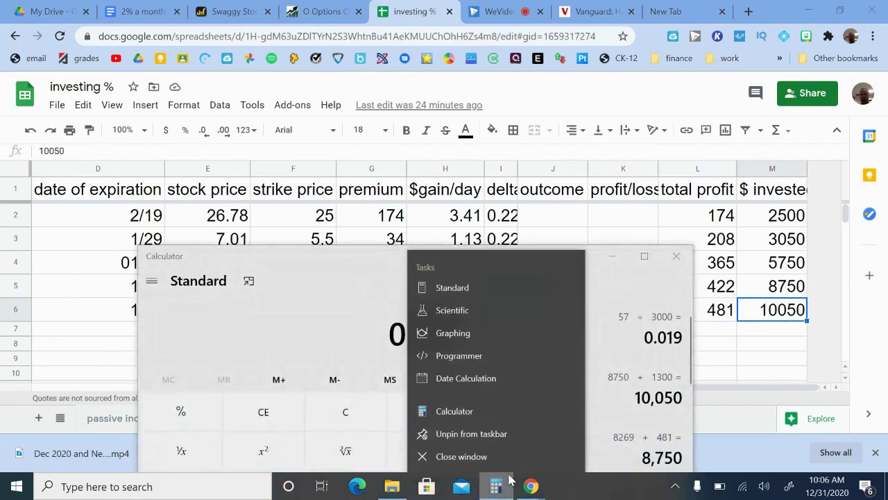
left_click(333, 313)
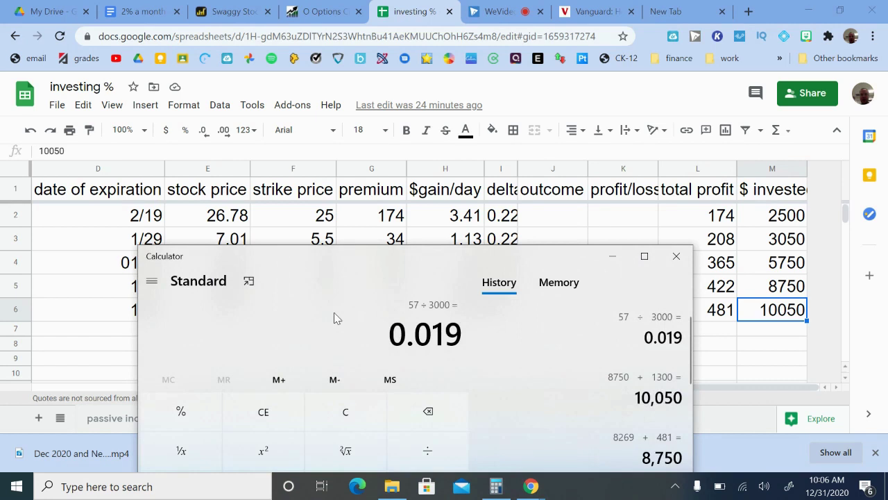
type("481")
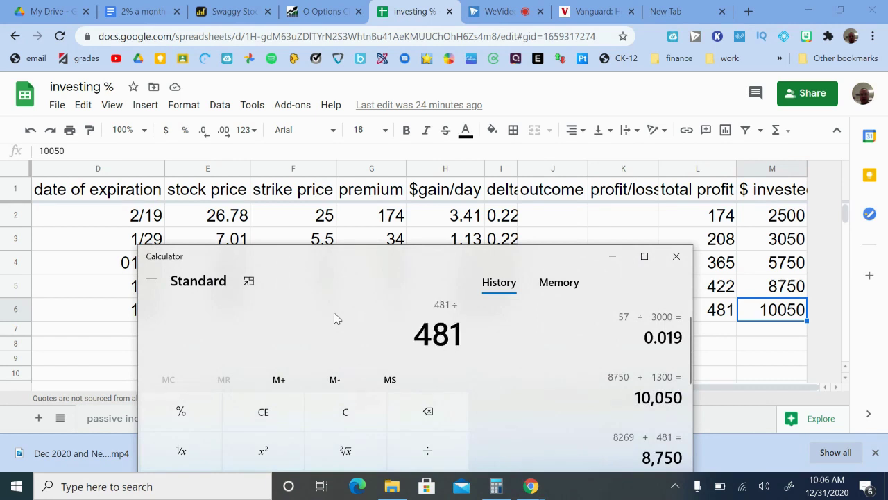
type("/10050")
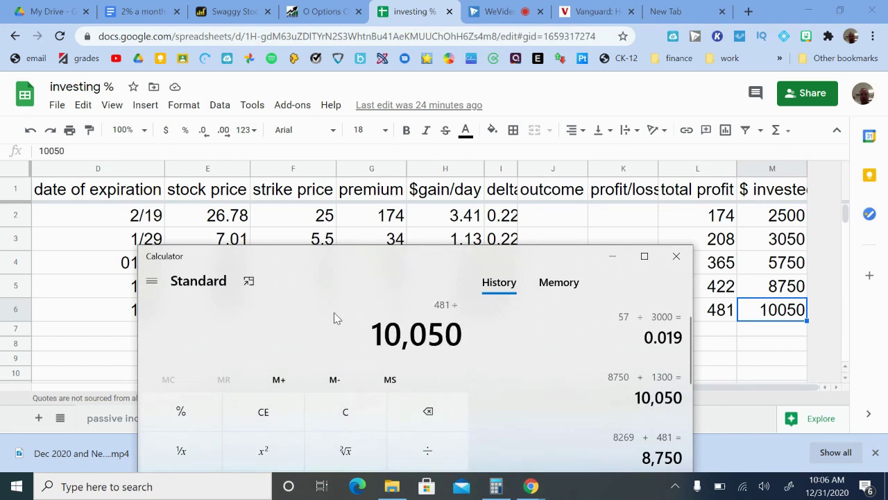
key("Return")
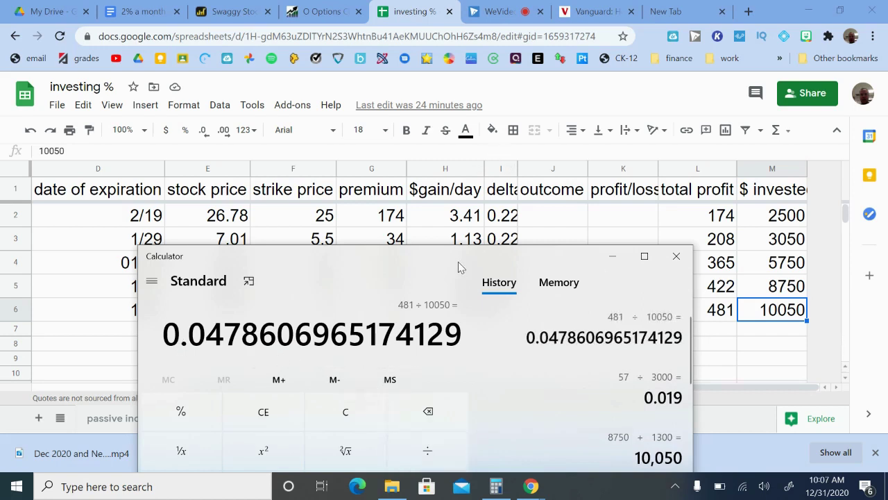
left_click_drag(461, 263, 423, 131)
left_click(381, 369)
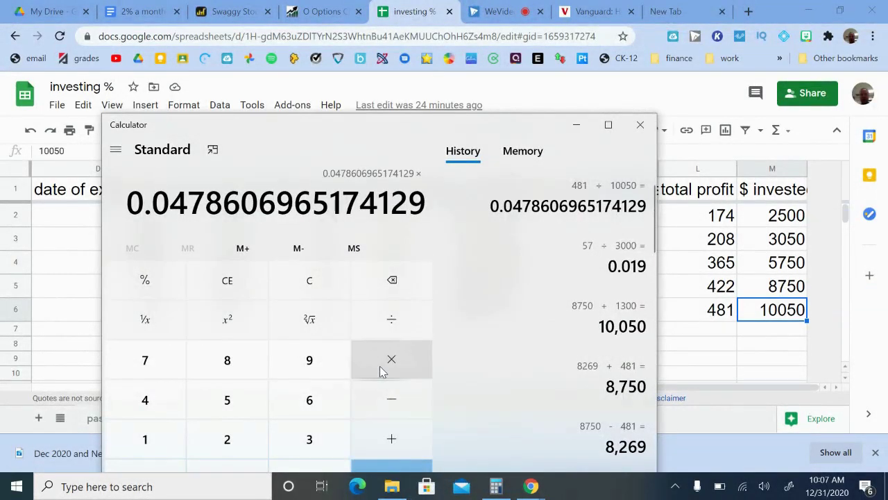
type("100")
key("Return")
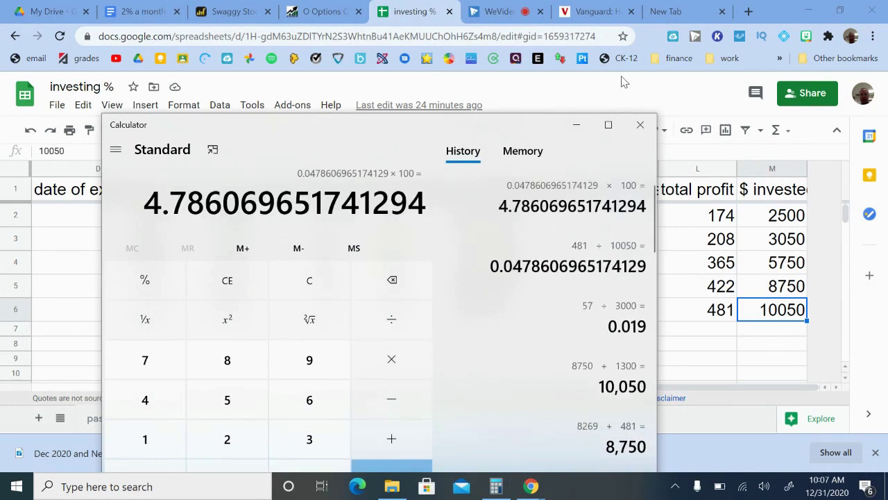
left_click(577, 127)
key("Left")
key("Left")
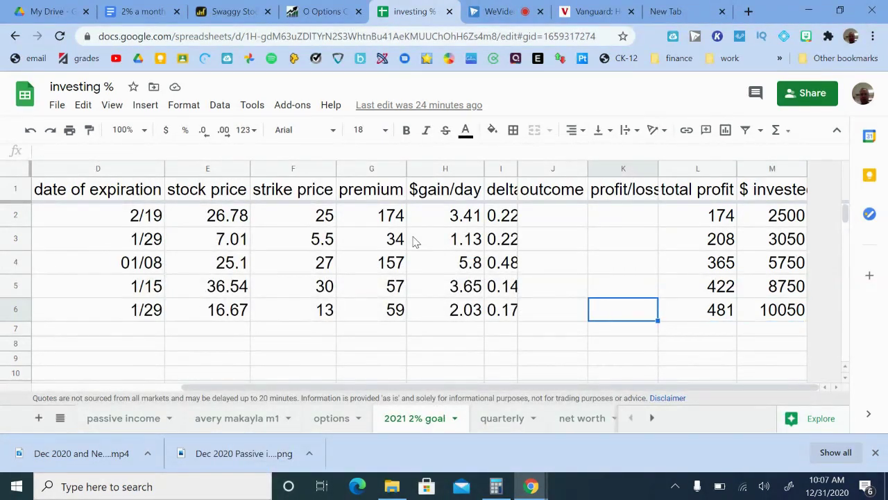
key("Left")
key("Left")
key("Left")
key("Left")
key("Left")
key("Left")
key("Left")
key("Left")
key("Left")
key("Left")
key("Up")
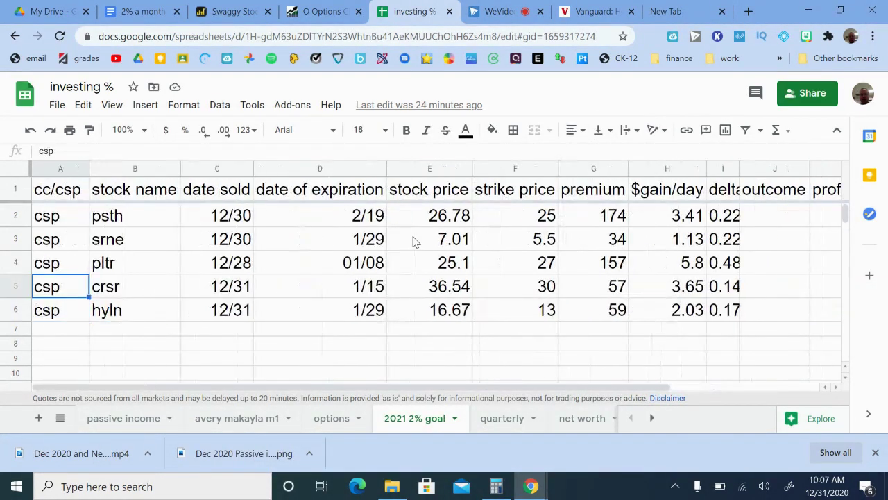
key("Up")
key("Up")
key("Up")
key("Right")
key("Right")
key("Right")
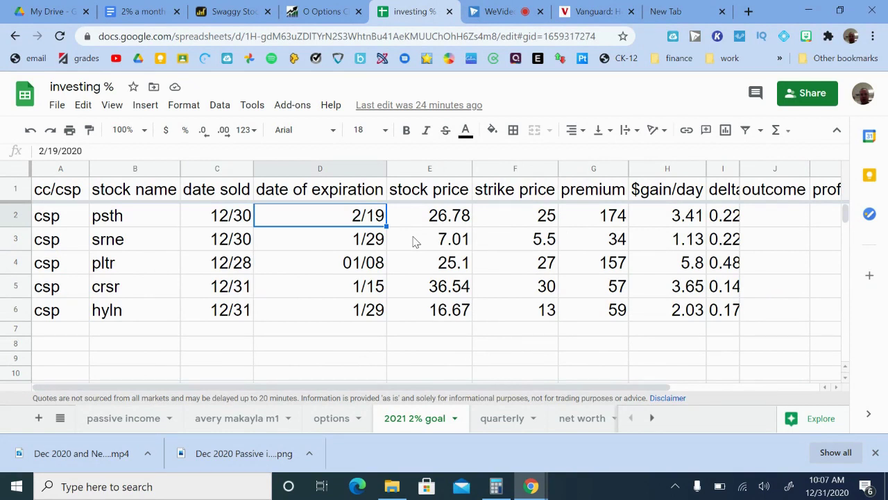
key("Down")
key("Down")
key("Down")
key("Down")
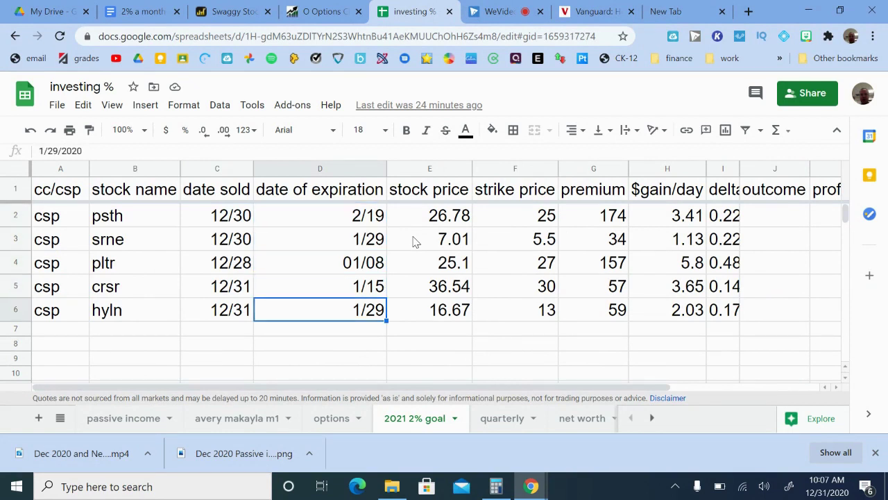
key("Up")
key("Up")
key("Down")
key("Up")
key("Down")
key("Up")
key("Down")
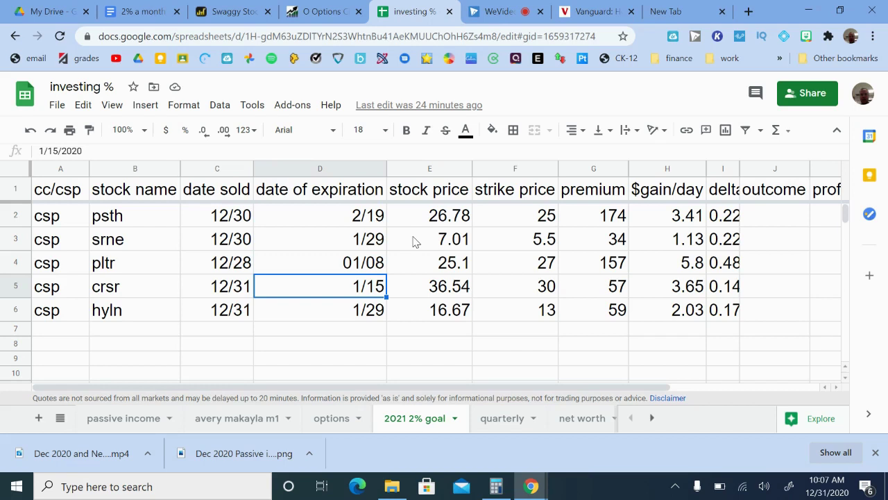
key("Down")
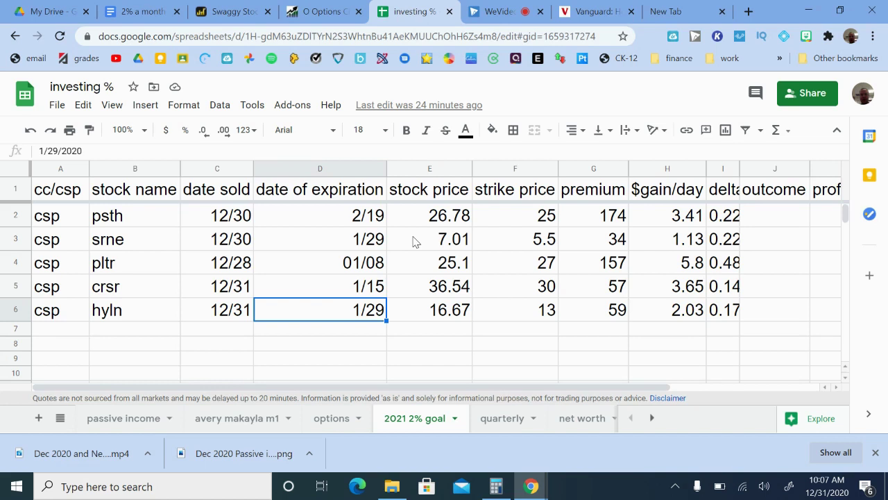
key("Left")
key("Left")
key("Up")
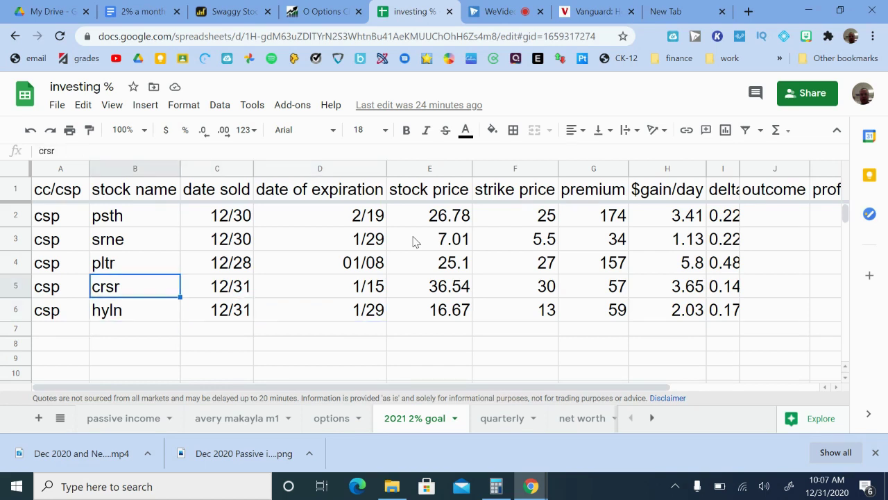
key("Up")
key("Up")
key("Up")
key("Up")
key("Down")
key("Down")
key("Down")
key("Down")
key("Down")
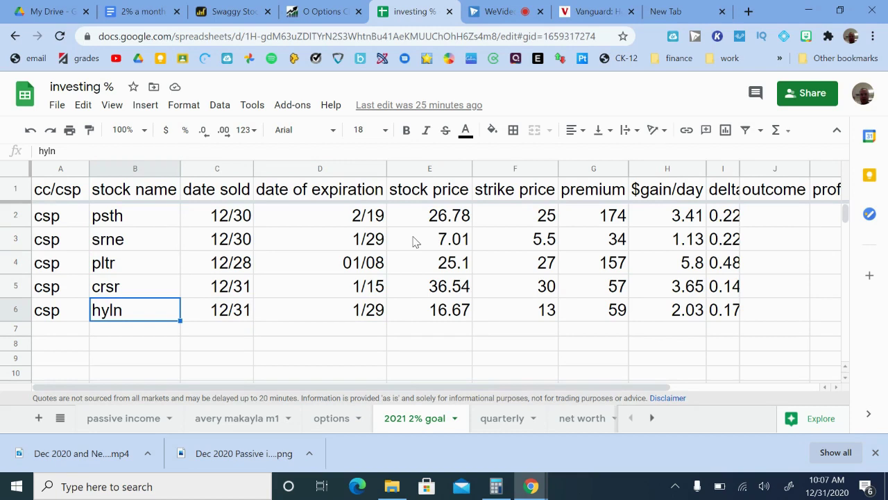
key("Left")
key("Up")
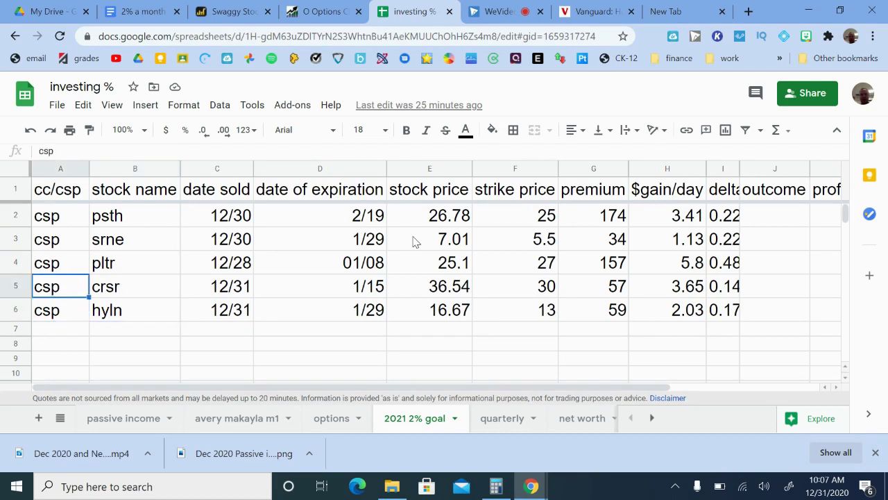
key("Up")
key("Up")
key("Up")
key("Up")
key("Down")
key("Down")
key("Down")
key("Down")
key("Down")
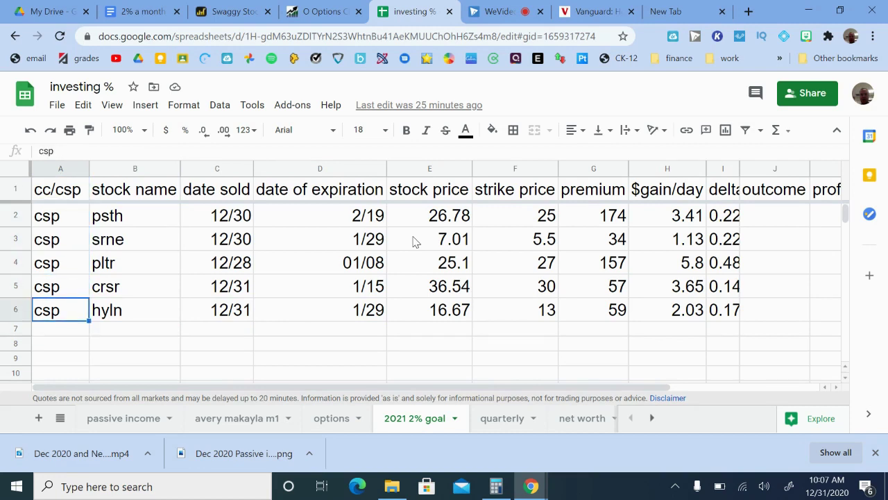
key("Up")
key("Up")
key("Up")
key("Up")
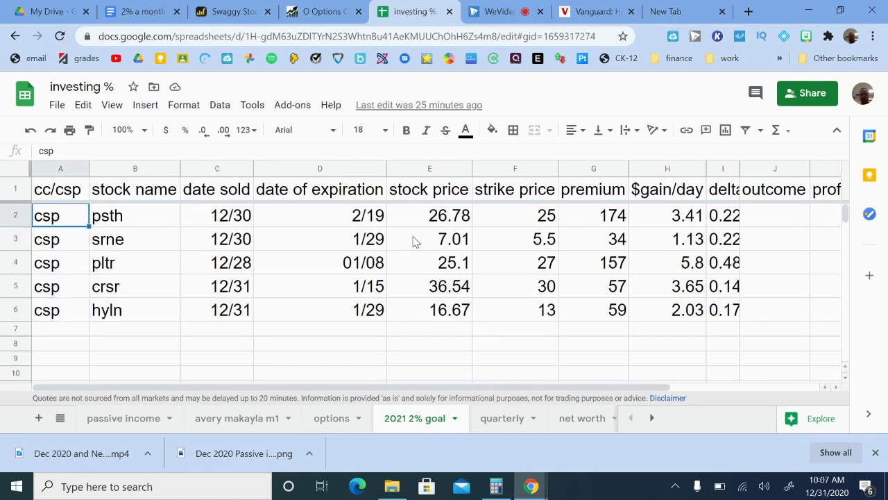